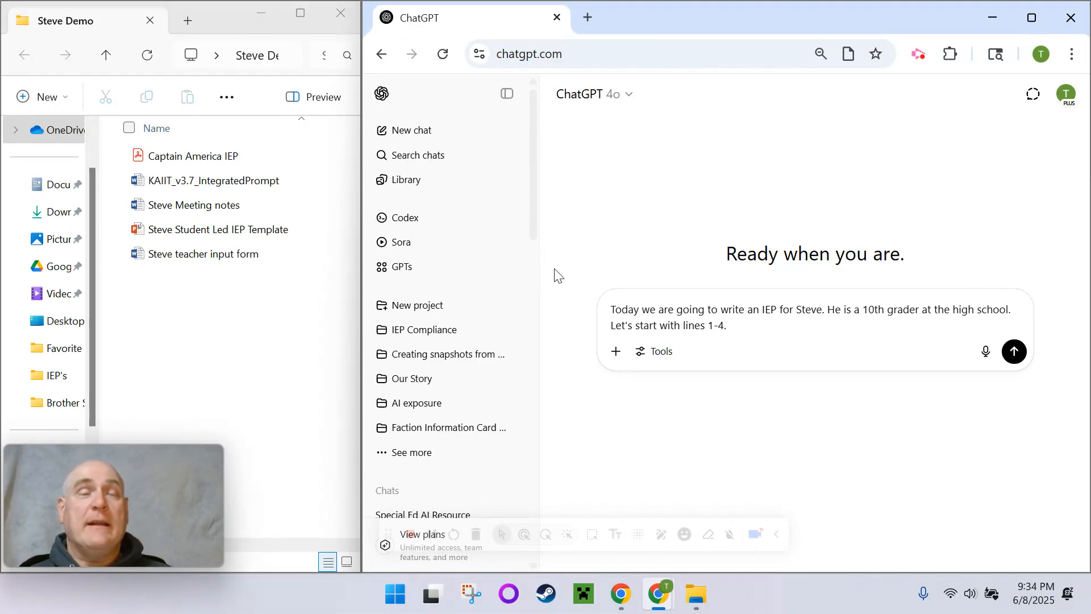
- Check the "Improve the model for everyone" option in the account's data control settings, and close the settings
{"action": "left_click", "coordinate": [1066, 95]}
{"action": "left_click", "coordinate": [939, 253]}
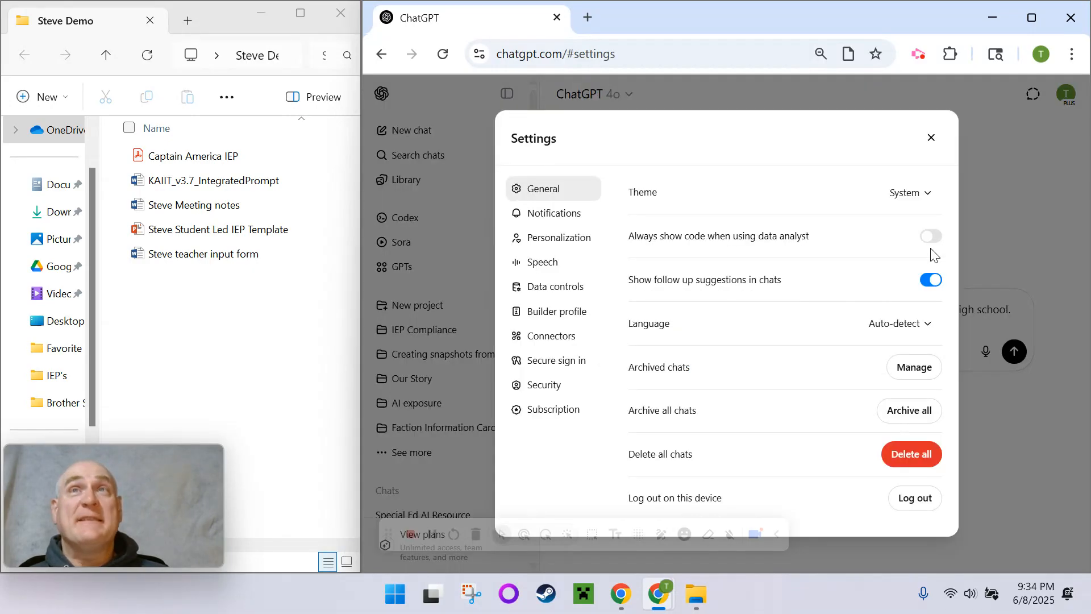
{"action": "left_click", "coordinate": [570, 293]}
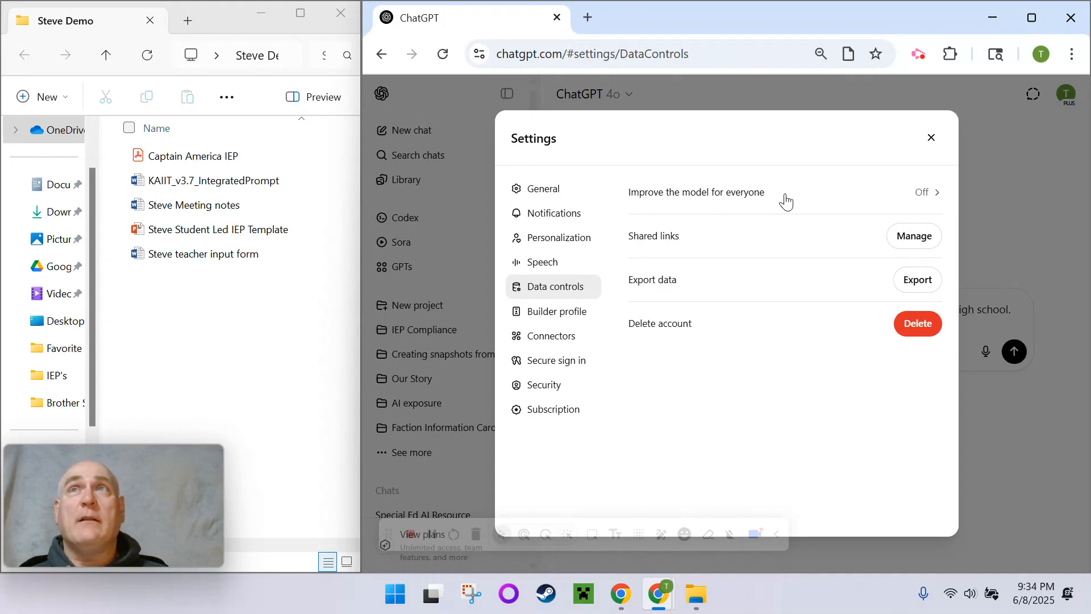
{"action": "left_click", "coordinate": [930, 139]}
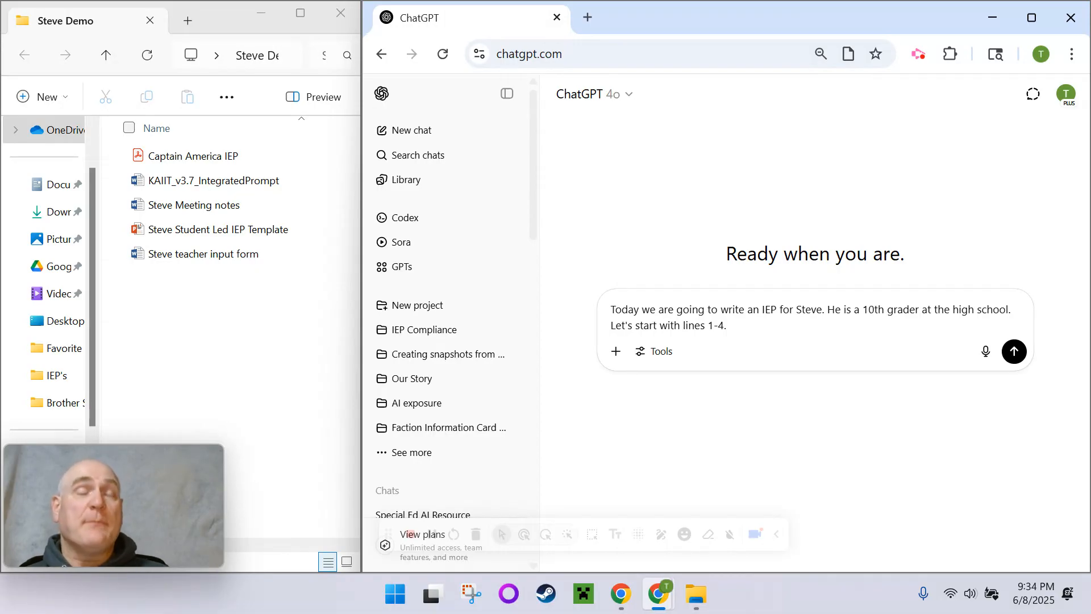
- Create a new project named with the student's first name
{"action": "left_click", "coordinate": [427, 305]}
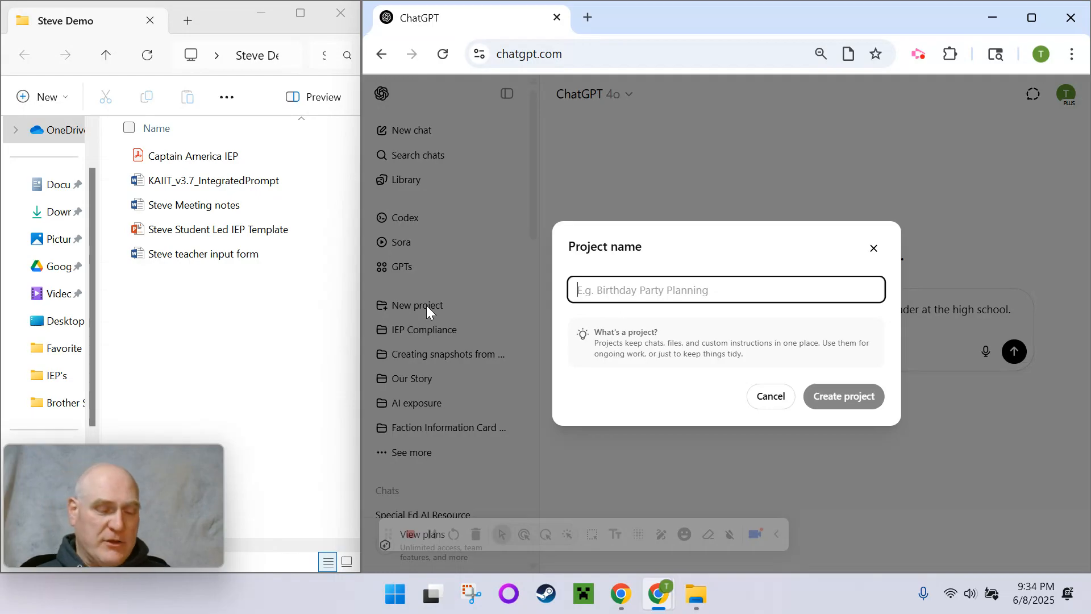
{"action": "type", "text": "Steve"}
{"action": "key", "text": "Return"}
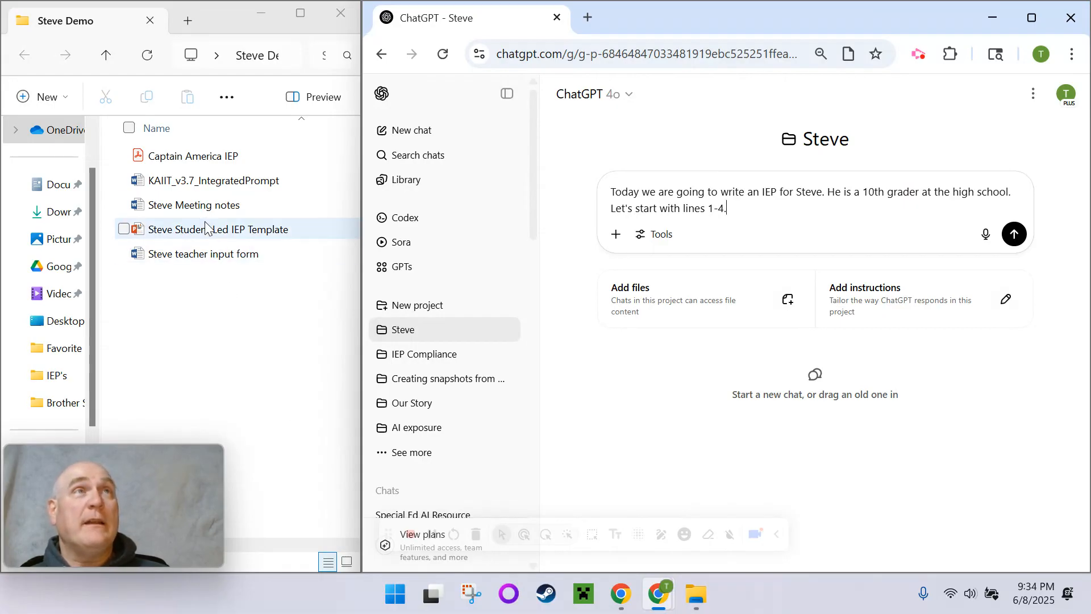
- Attach KAIIT_v3.7_IntegratedPrompt, the student-led IEP template, Captain America IEP, meeting notes and teacher input form, and send the prepared prompt for lines 1-4
{"action": "left_click_drag", "start_coordinate": [285, 181], "coordinate": [703, 240]}
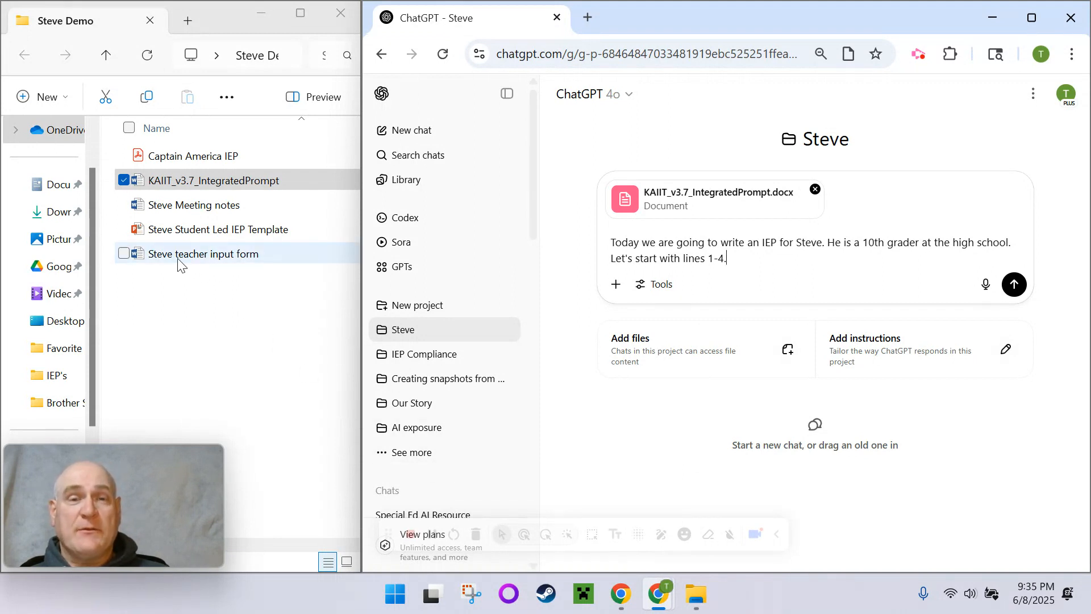
{"action": "left_click_drag", "start_coordinate": [182, 229], "coordinate": [778, 281]}
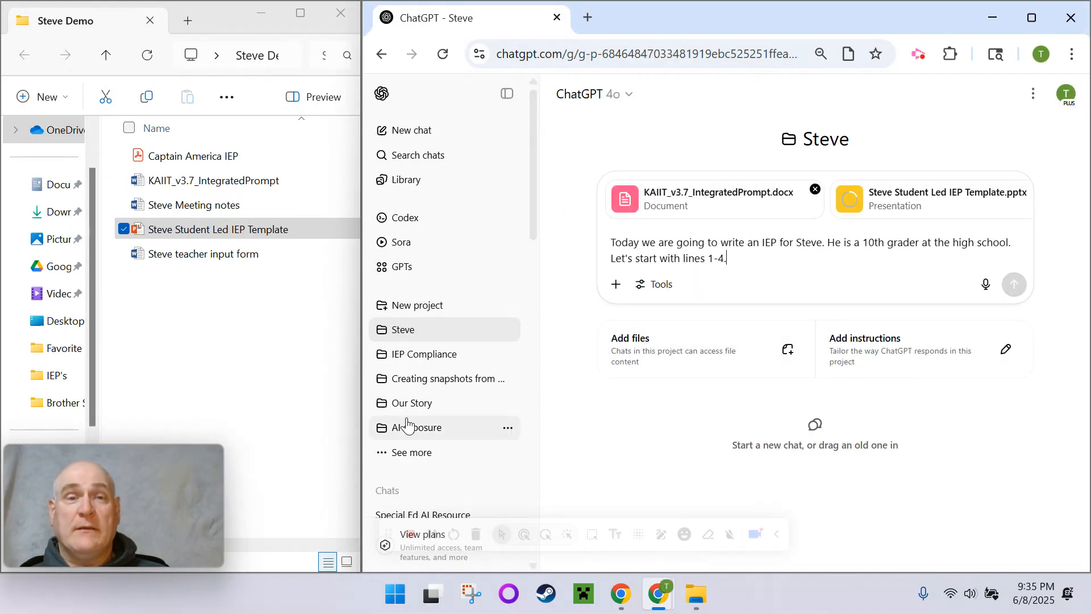
{"action": "left_click", "coordinate": [207, 159]}
{"action": "left_click_drag", "start_coordinate": [391, 206], "coordinate": [735, 267]}
{"action": "left_click_drag", "start_coordinate": [207, 210], "coordinate": [699, 213]}
{"action": "left_click_drag", "start_coordinate": [206, 264], "coordinate": [726, 287]}
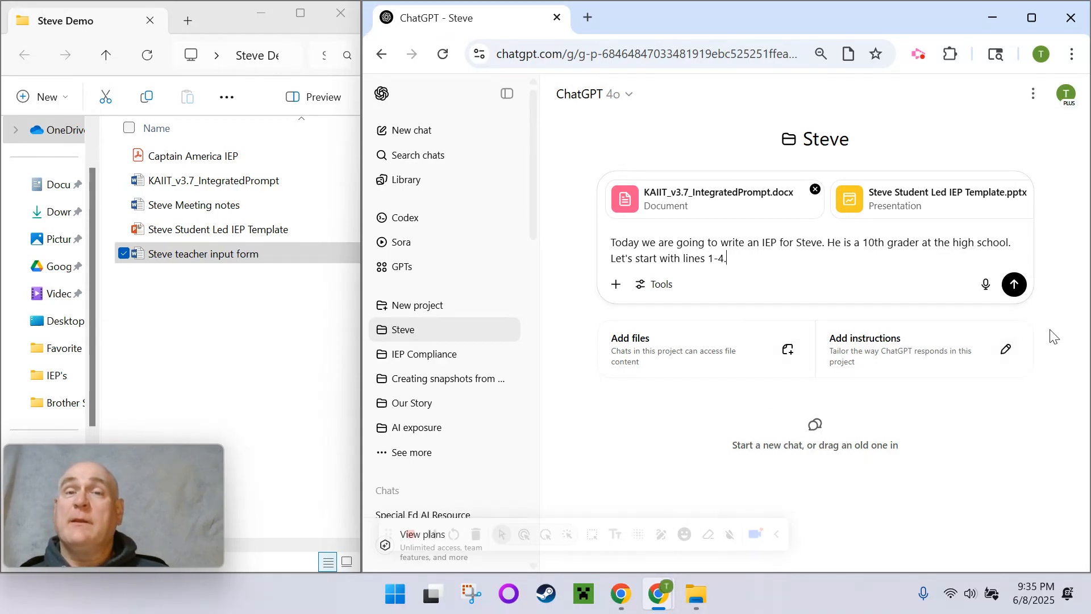
{"action": "left_click", "coordinate": [1015, 286]}
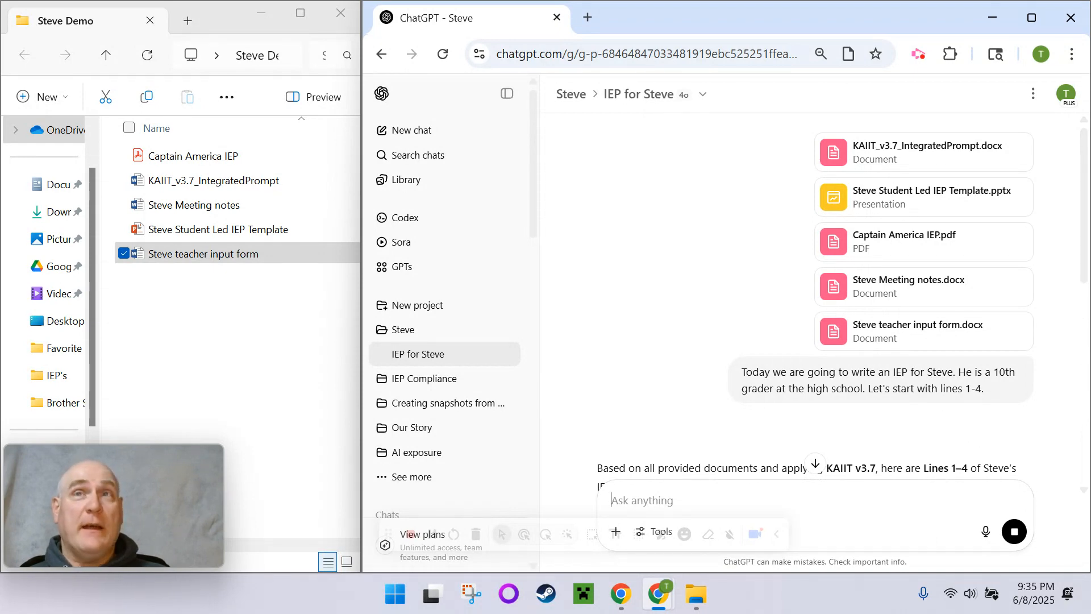
- Request the next IEP section in the same chat with the prompt "Lines 5-8 please"
{"action": "scroll", "coordinate": [648, 370], "scroll_direction": "down", "scroll_amount": 6}
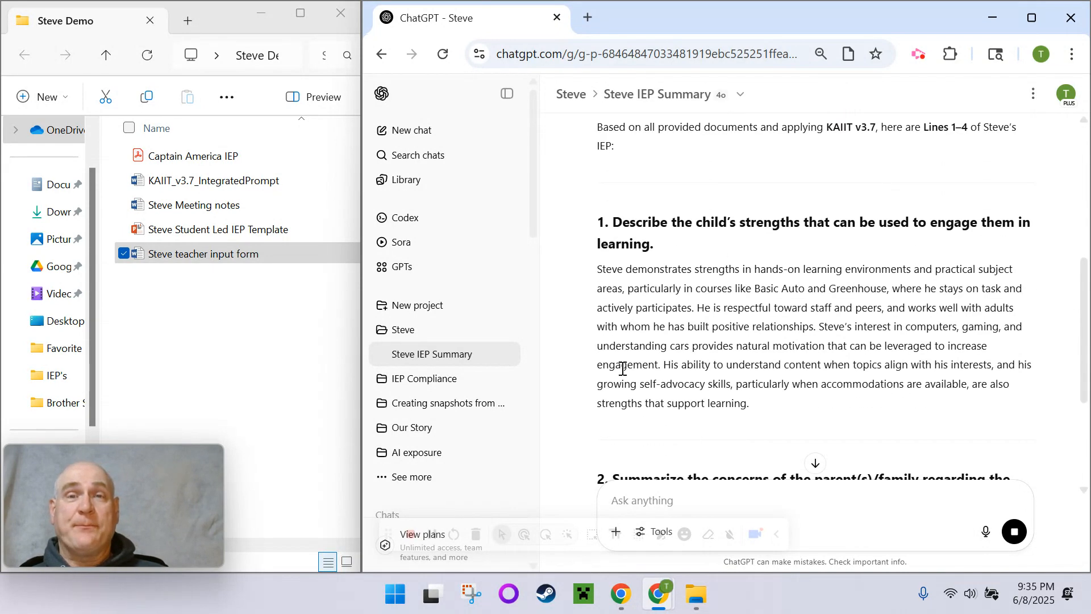
{"action": "scroll", "coordinate": [631, 368], "scroll_direction": "down", "scroll_amount": 7}
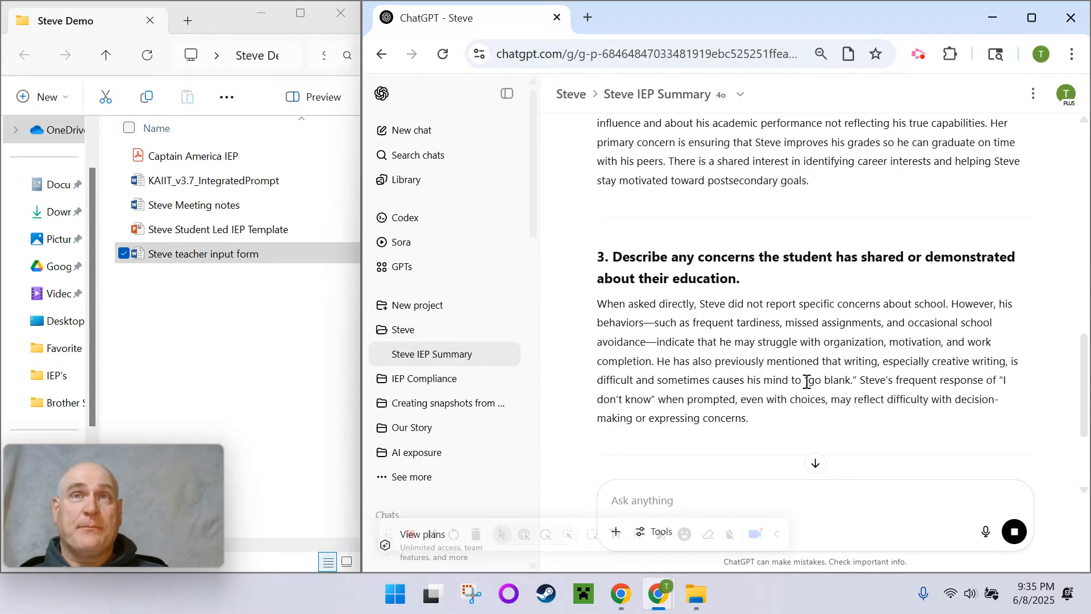
{"action": "scroll", "coordinate": [572, 385], "scroll_direction": "down", "scroll_amount": 4}
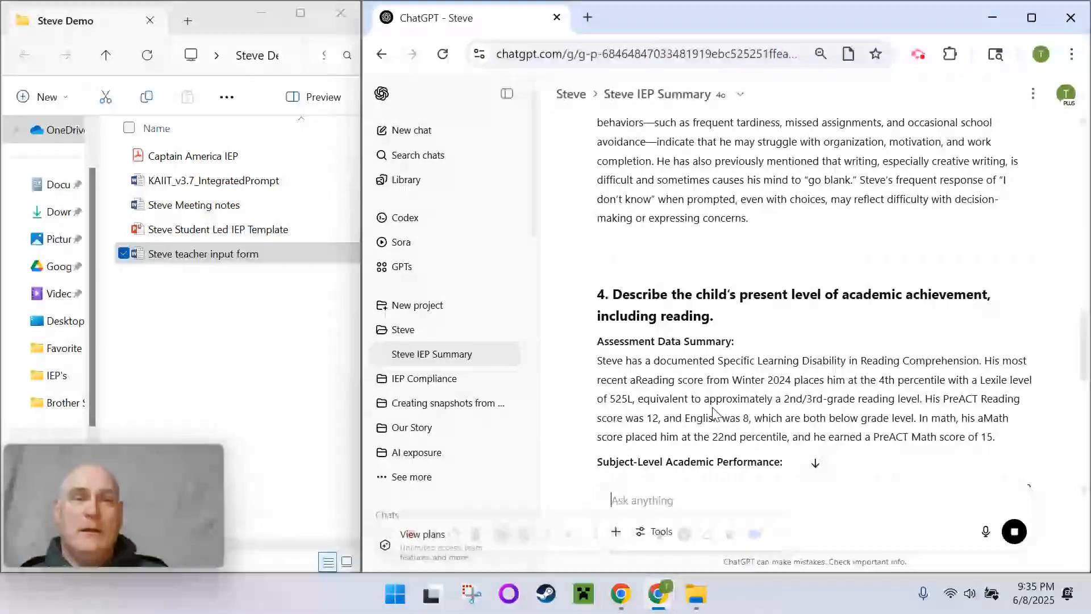
{"action": "scroll", "coordinate": [714, 400], "scroll_direction": "down", "scroll_amount": 1}
{"action": "scroll", "coordinate": [714, 400], "scroll_direction": "down", "scroll_amount": 2}
{"action": "scroll", "coordinate": [714, 399], "scroll_direction": "down", "scroll_amount": 9}
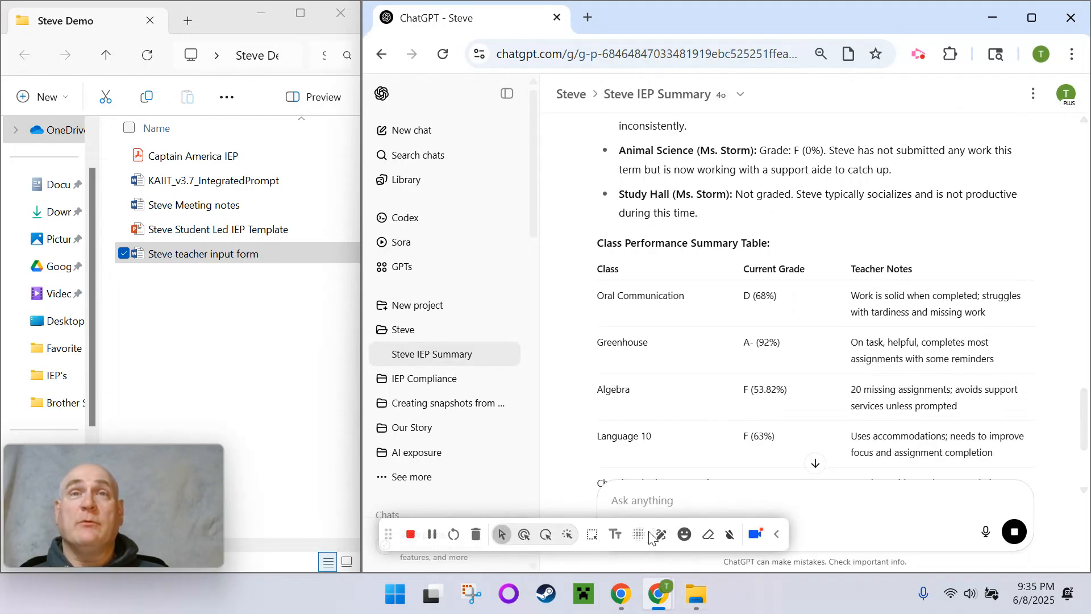
{"action": "type", "text": "L"}
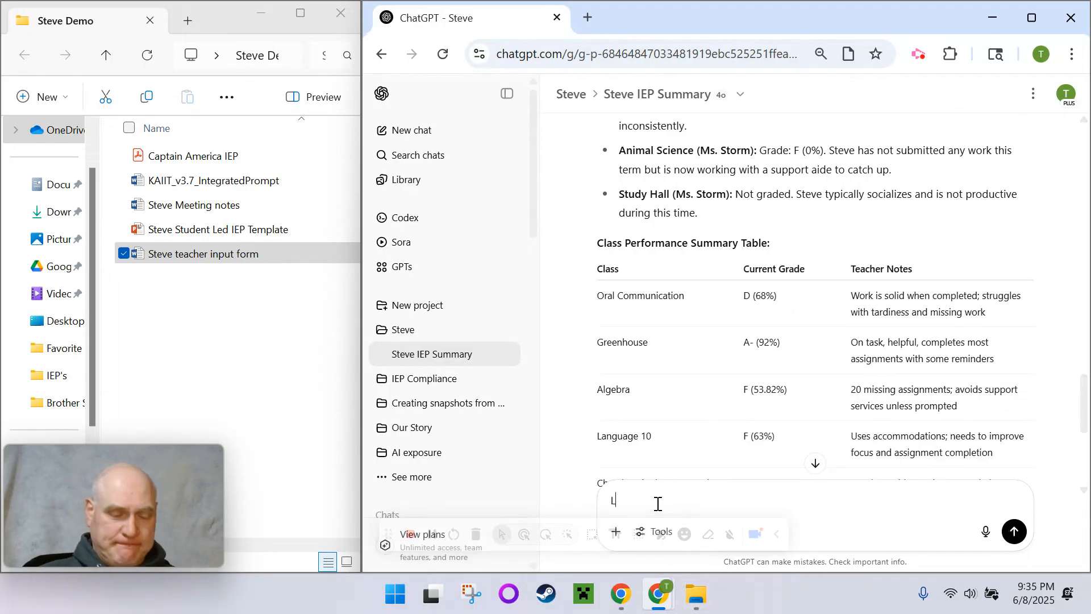
{"action": "type", "text": "ines 5-8 please"}
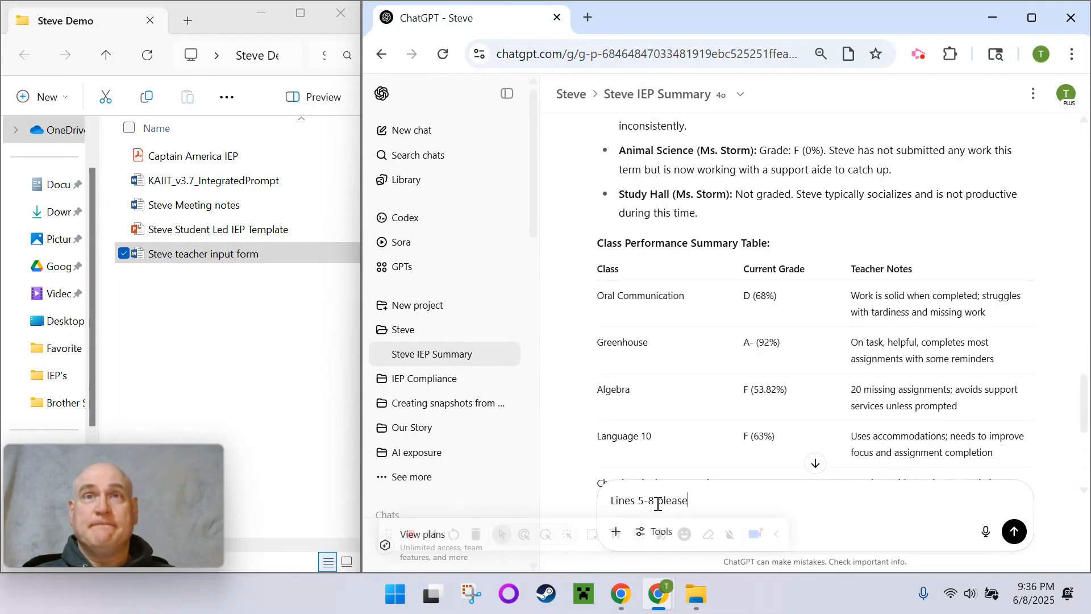
{"action": "key", "text": "Return"}
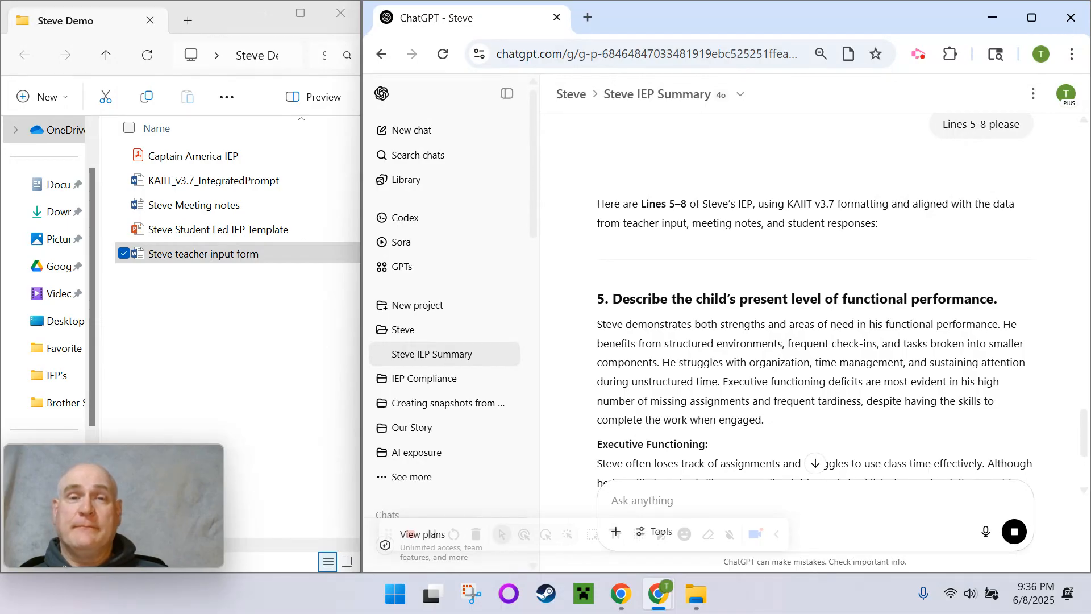
- Review the generated IEP lines 5-8 on functional performance, behavioral needs, assistive technology and the disability's effect on curriculum access
{"action": "scroll", "coordinate": [903, 370], "scroll_direction": "down", "scroll_amount": 5}
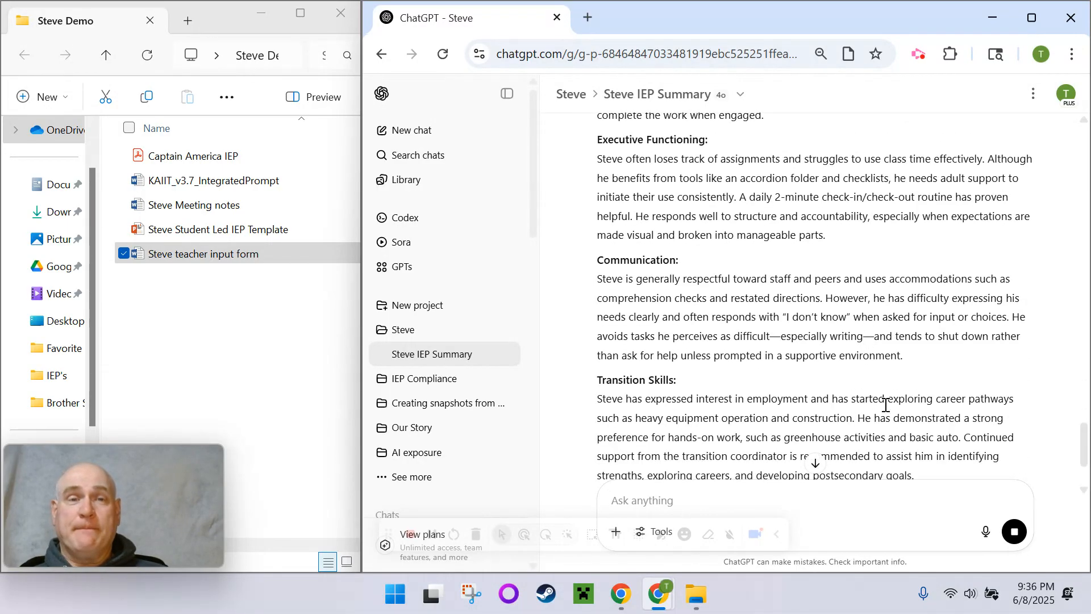
{"action": "scroll", "coordinate": [894, 399], "scroll_direction": "down", "scroll_amount": 1}
{"action": "scroll", "coordinate": [895, 375], "scroll_direction": "down", "scroll_amount": 4}
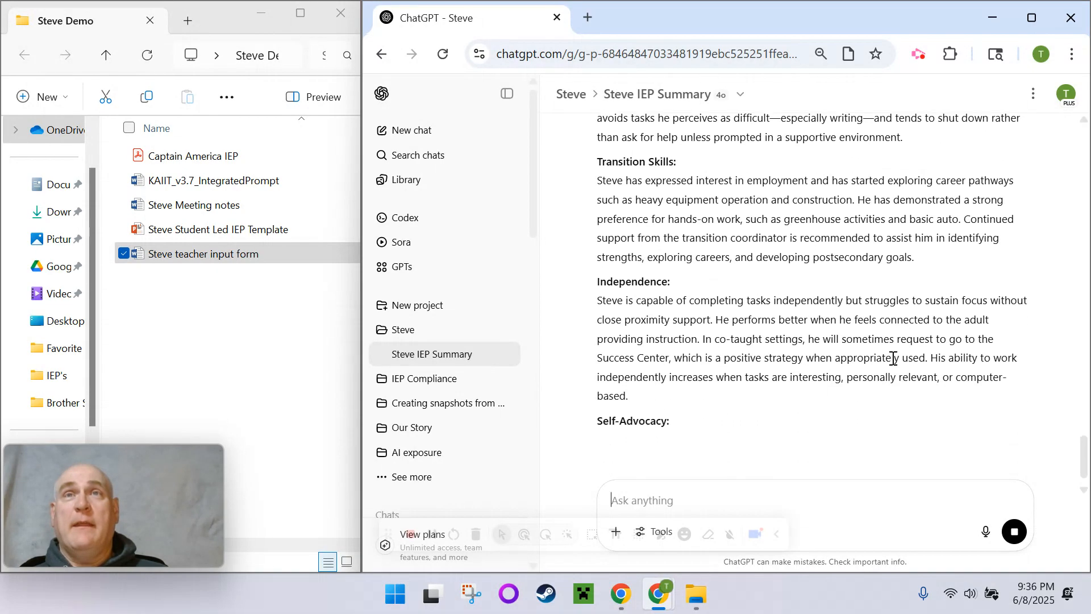
{"action": "scroll", "coordinate": [873, 366], "scroll_direction": "down", "scroll_amount": 2}
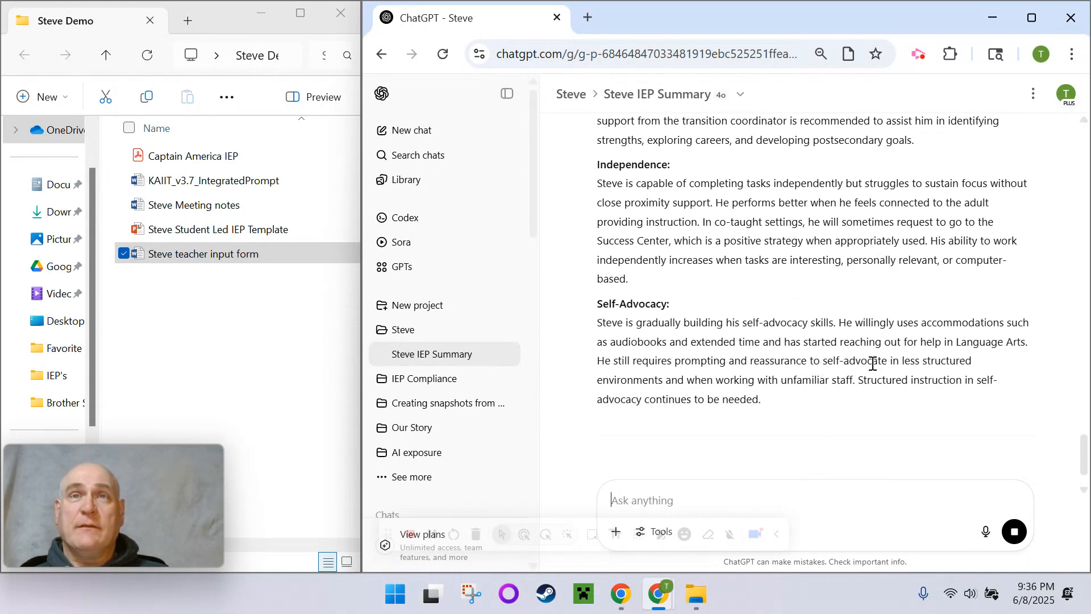
{"action": "scroll", "coordinate": [872, 362], "scroll_direction": "down", "scroll_amount": 3}
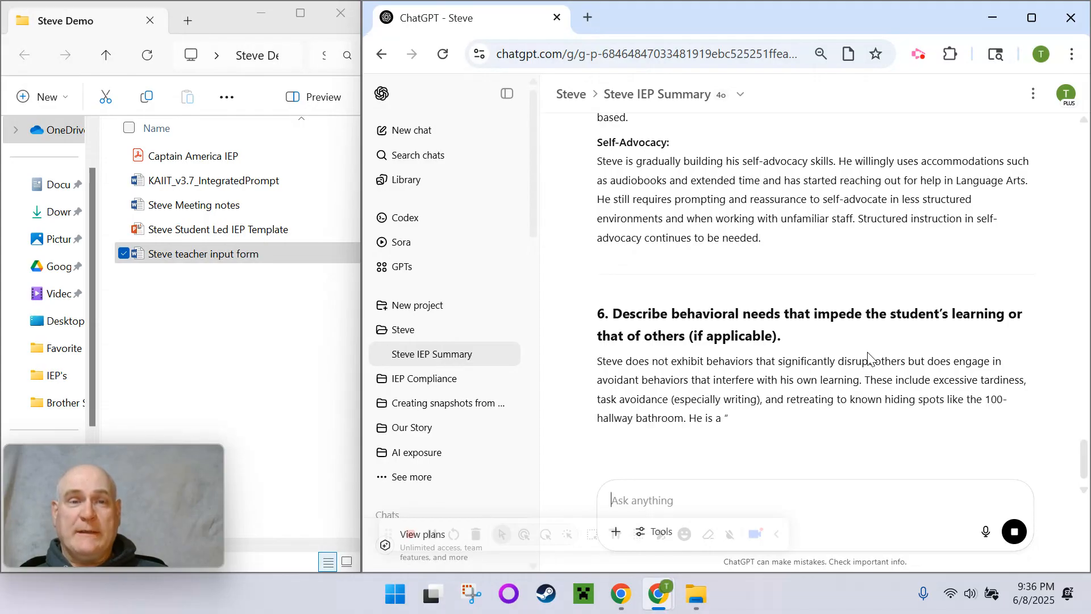
{"action": "scroll", "coordinate": [869, 352], "scroll_direction": "down", "scroll_amount": 1}
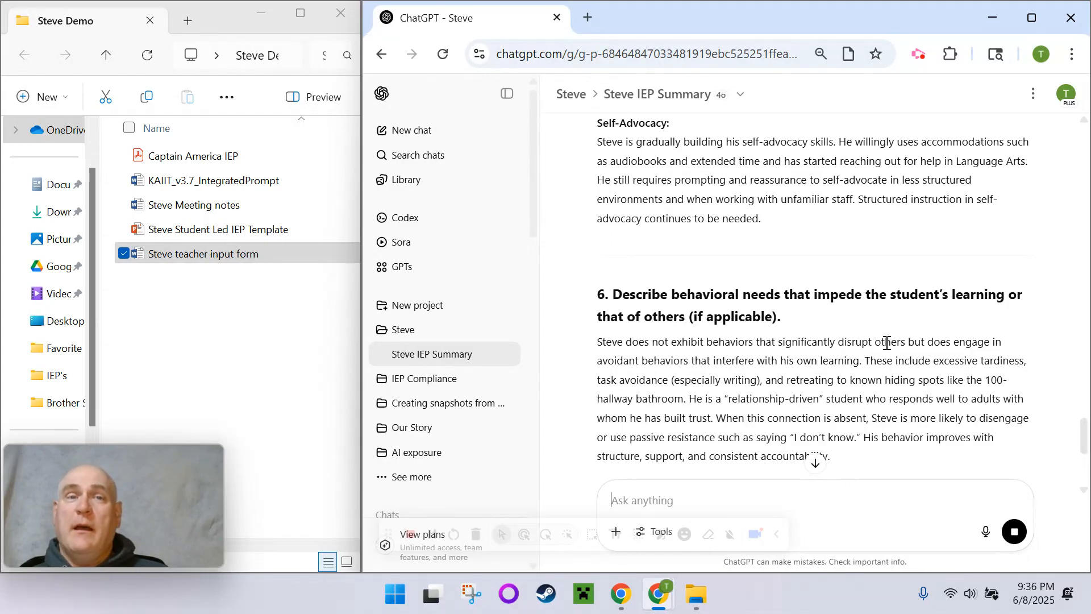
{"action": "scroll", "coordinate": [860, 349], "scroll_direction": "down", "scroll_amount": 2}
{"action": "scroll", "coordinate": [812, 310], "scroll_direction": "down", "scroll_amount": 2}
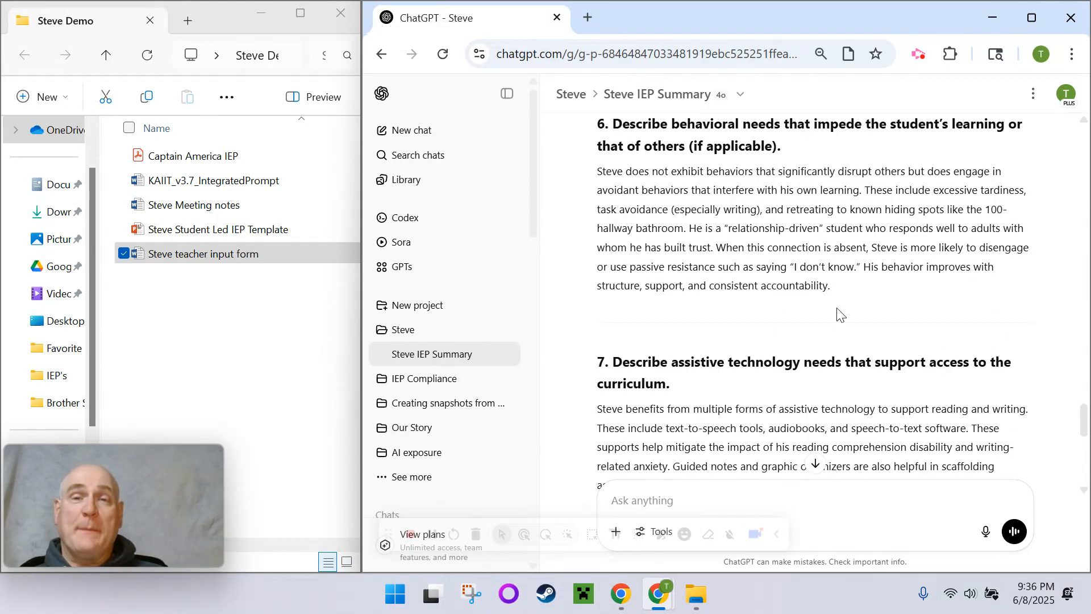
{"action": "scroll", "coordinate": [837, 314], "scroll_direction": "down", "scroll_amount": 5}
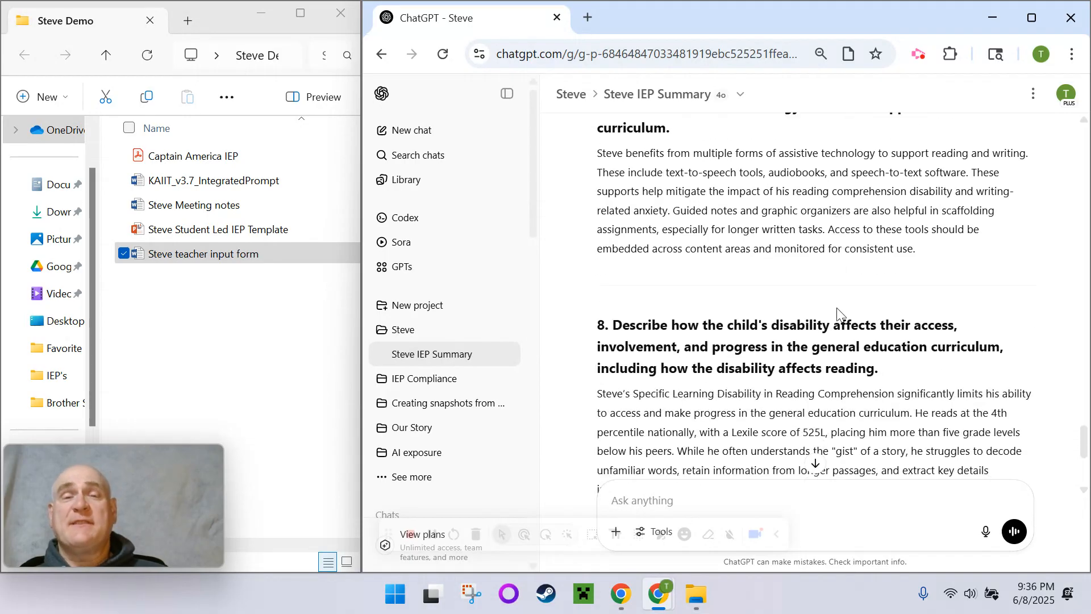
{"action": "scroll", "coordinate": [843, 320], "scroll_direction": "down", "scroll_amount": 2}
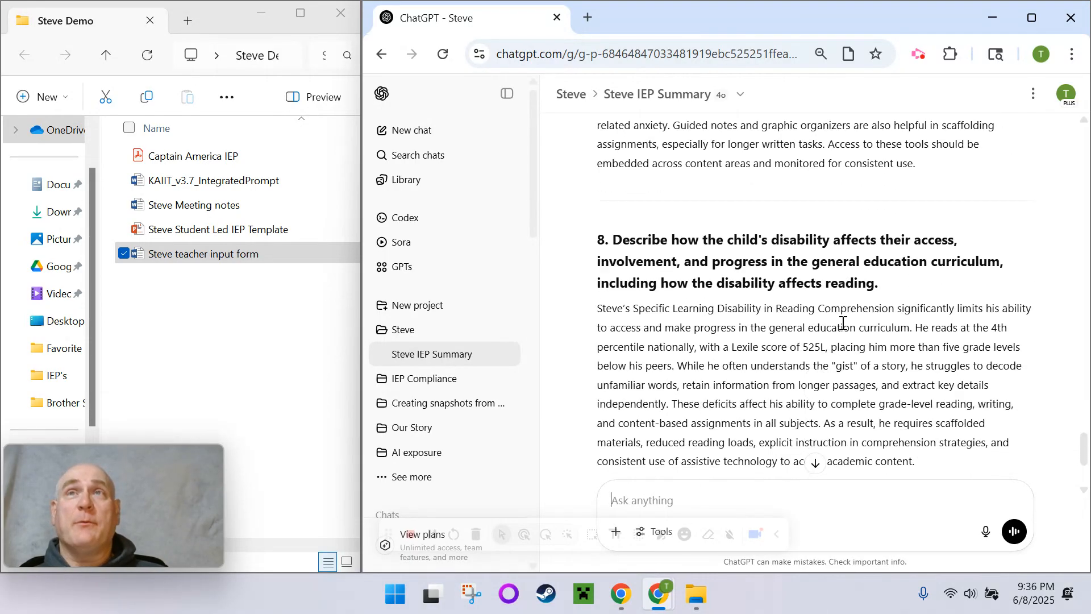
{"action": "scroll", "coordinate": [842, 323], "scroll_direction": "down", "scroll_amount": 4}
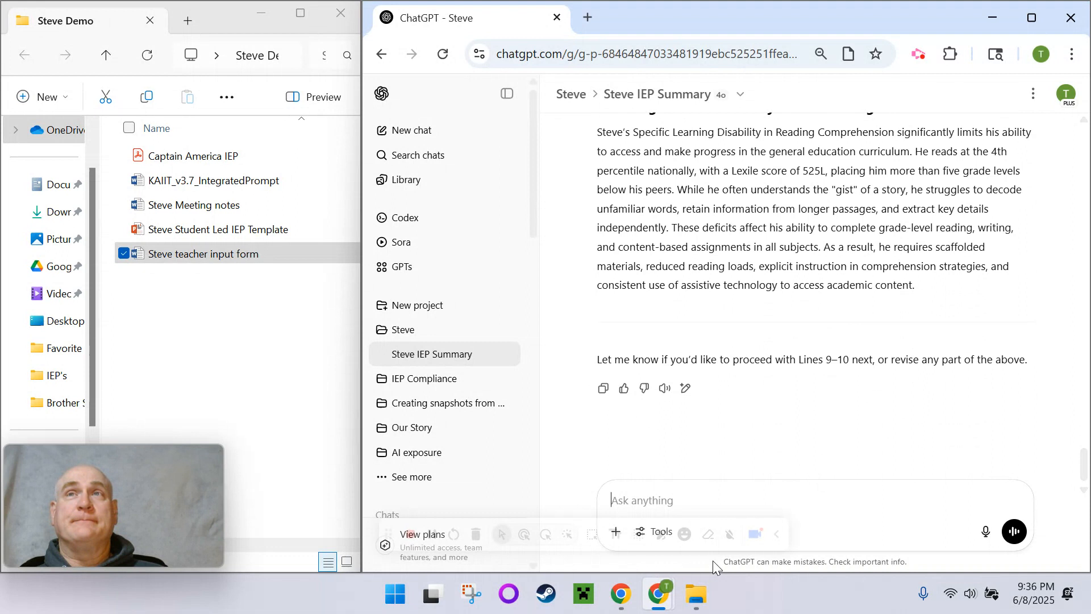
- Send the follow-up prompt "Lines 9-10 please"
{"action": "left_click", "coordinate": [692, 500]}
{"action": "type", "text": "Li"}
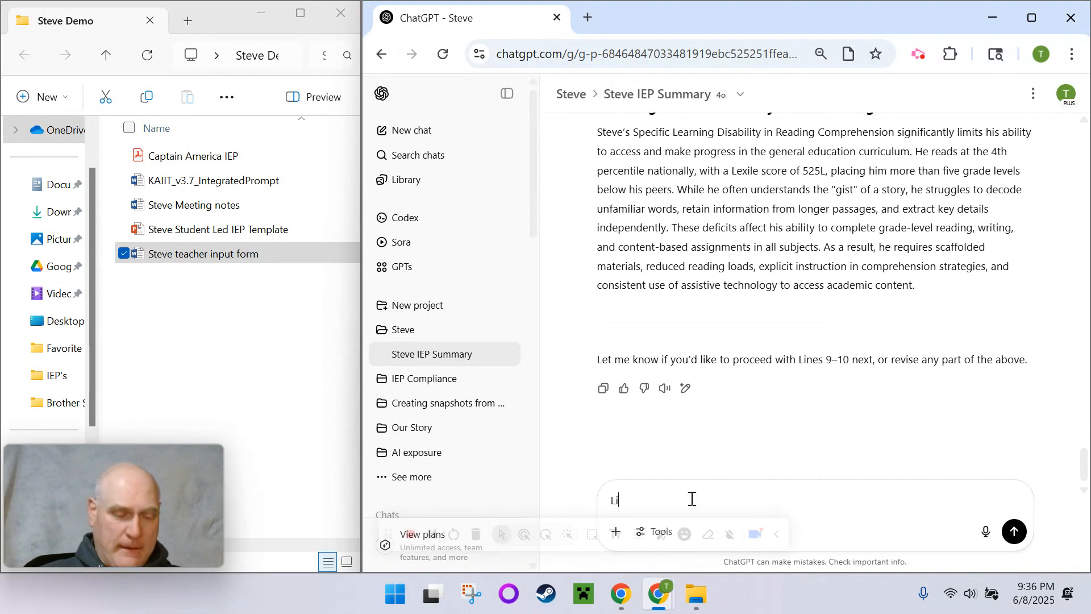
{"action": "type", "text": "nes 9-10 please"}
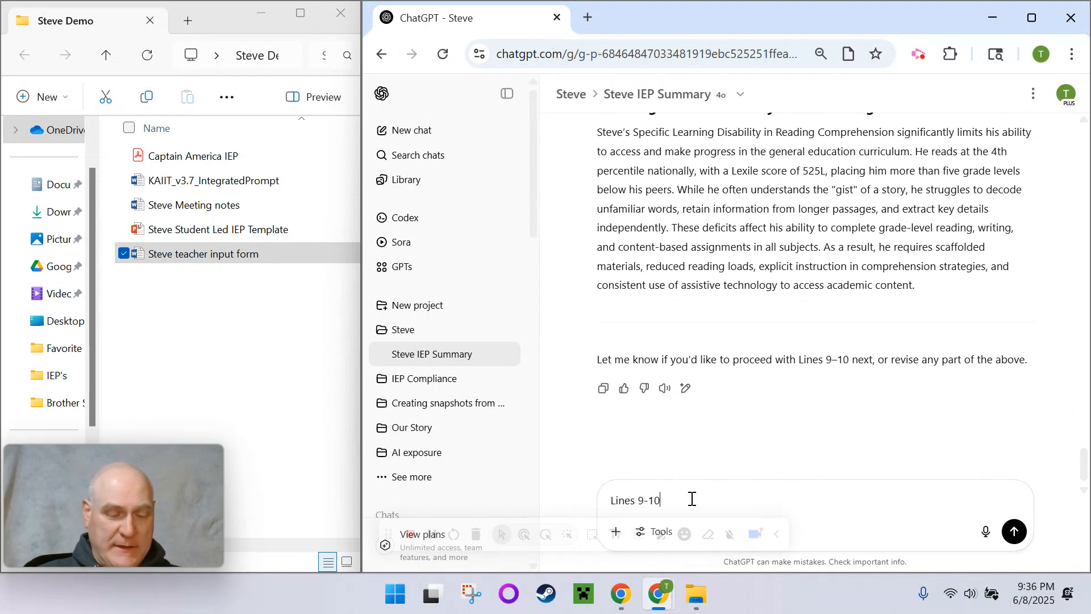
{"action": "key", "text": "Return"}
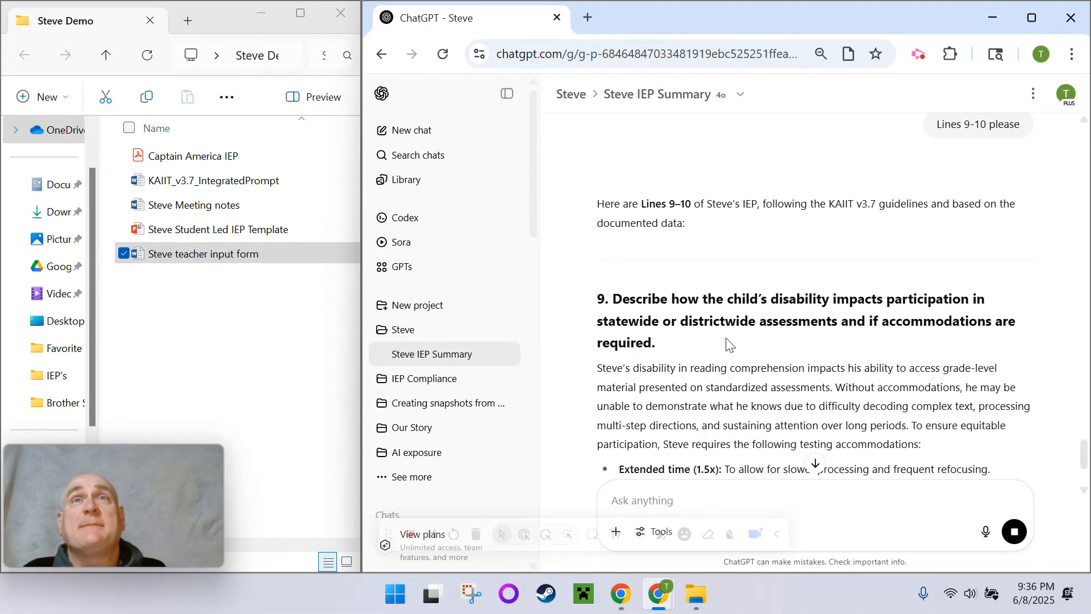
- Review the generated IEP lines 9-10, covering assessment accommodations and each SMART goal's baseline and goal statement
{"action": "scroll", "coordinate": [739, 341], "scroll_direction": "down", "scroll_amount": 1}
{"action": "scroll", "coordinate": [717, 315], "scroll_direction": "down", "scroll_amount": 2}
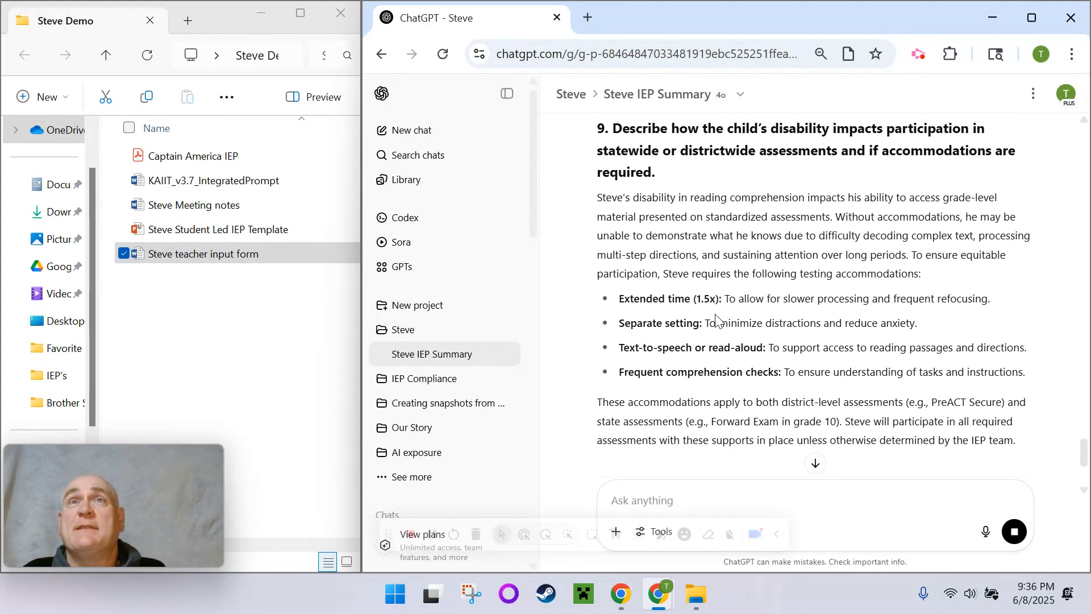
{"action": "scroll", "coordinate": [612, 375], "scroll_direction": "down", "scroll_amount": 1}
{"action": "scroll", "coordinate": [633, 351], "scroll_direction": "down", "scroll_amount": 1}
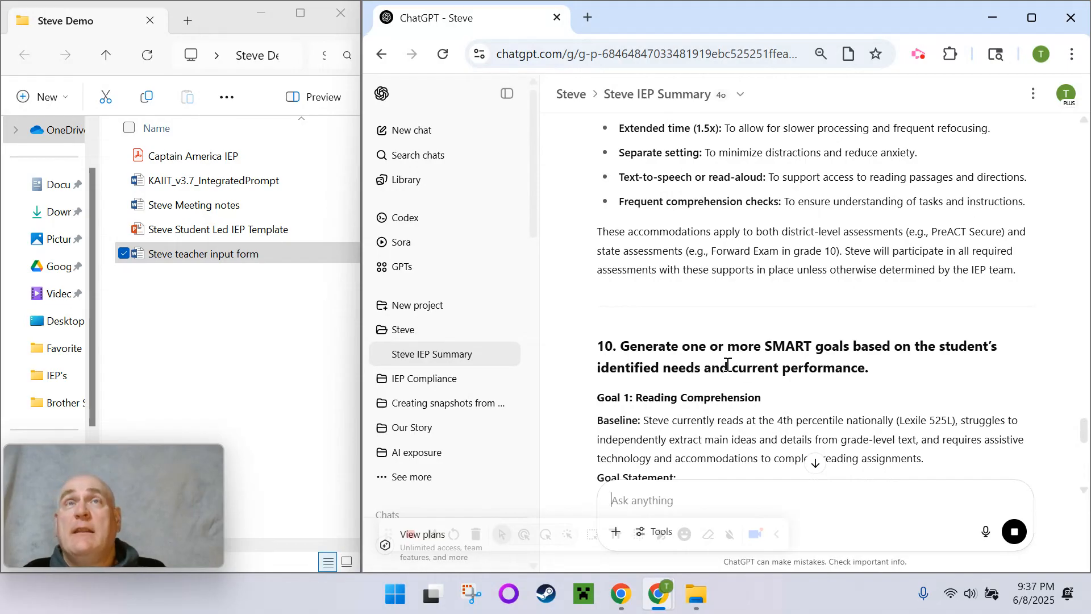
{"action": "scroll", "coordinate": [727, 365], "scroll_direction": "down", "scroll_amount": 1}
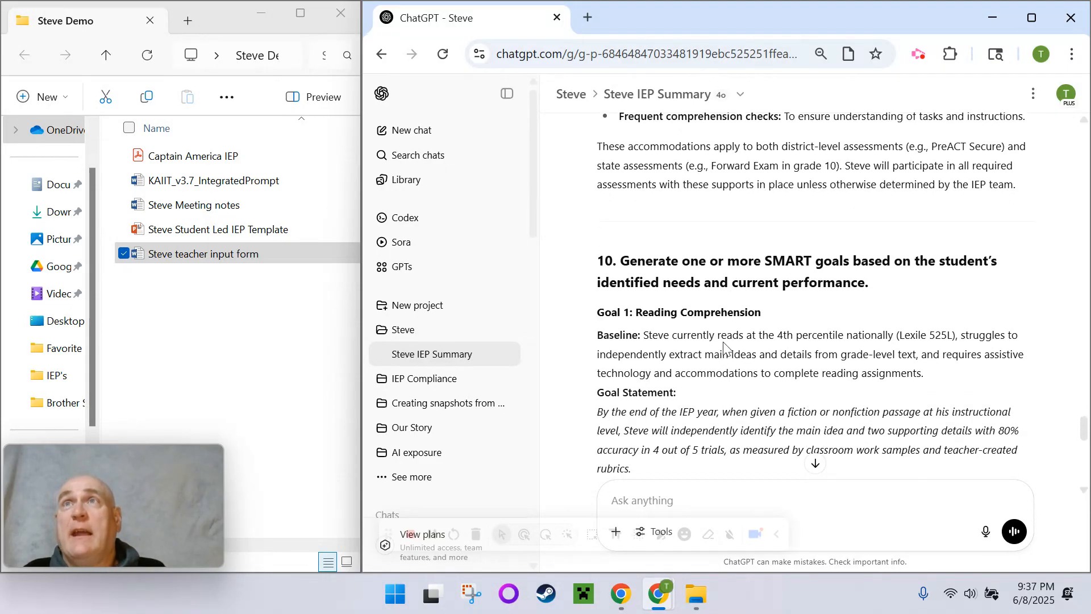
{"action": "scroll", "coordinate": [727, 346], "scroll_direction": "down", "scroll_amount": 1}
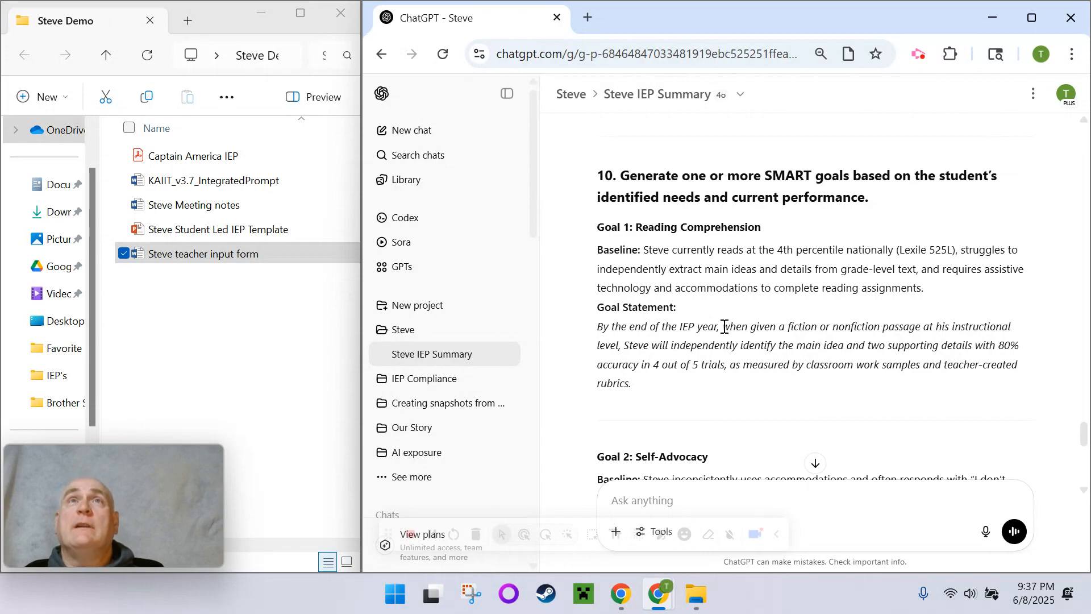
{"action": "scroll", "coordinate": [725, 325], "scroll_direction": "down", "scroll_amount": 1}
{"action": "scroll", "coordinate": [725, 333], "scroll_direction": "down", "scroll_amount": 2}
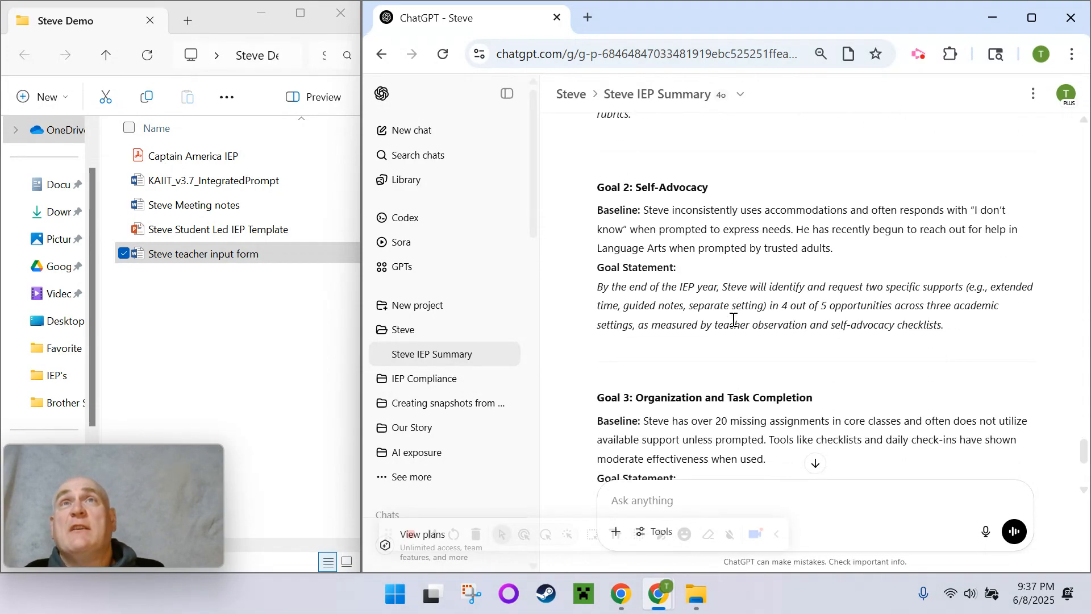
{"action": "scroll", "coordinate": [733, 319], "scroll_direction": "down", "scroll_amount": 1}
{"action": "scroll", "coordinate": [731, 353], "scroll_direction": "down", "scroll_amount": 1}
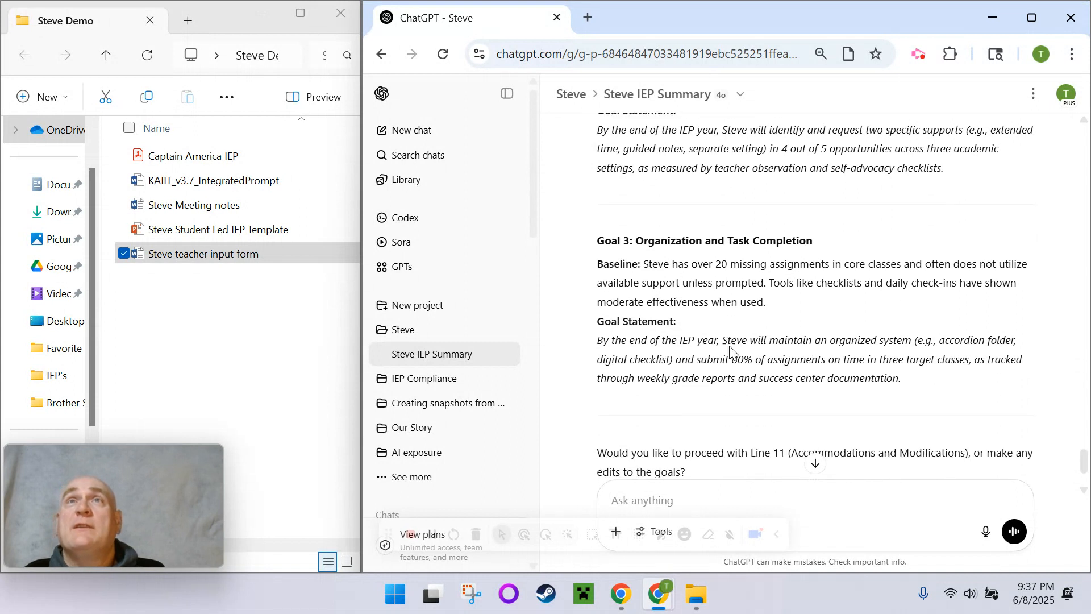
{"action": "scroll", "coordinate": [748, 337], "scroll_direction": "down", "scroll_amount": 1}
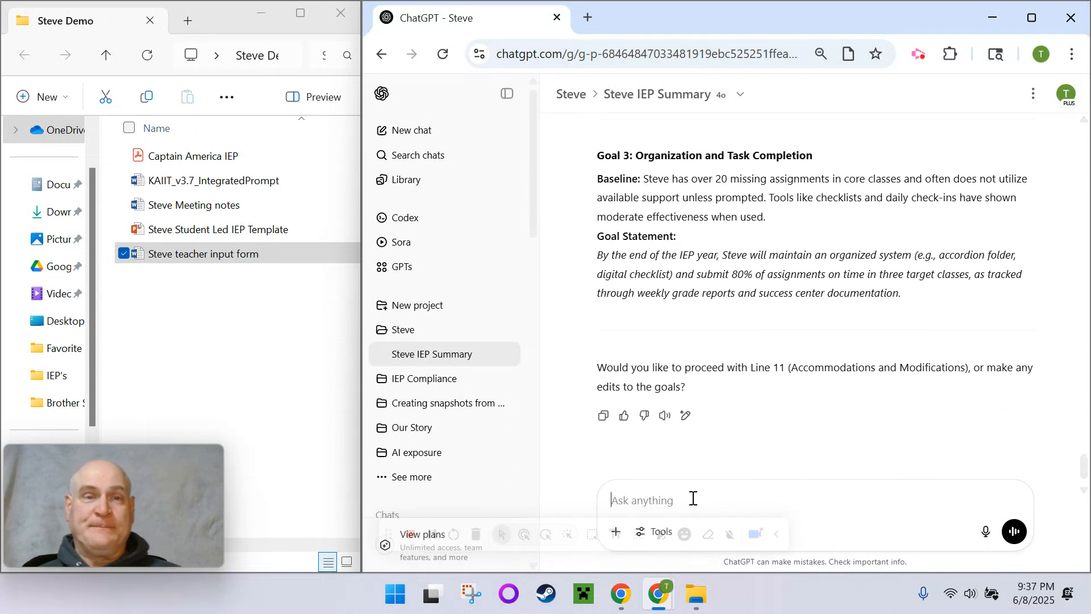
- Send the follow-up prompt "Lines 11-13 please" and hide the chat sidebar to widen the response area
{"action": "type", "text": "Lines 11"}
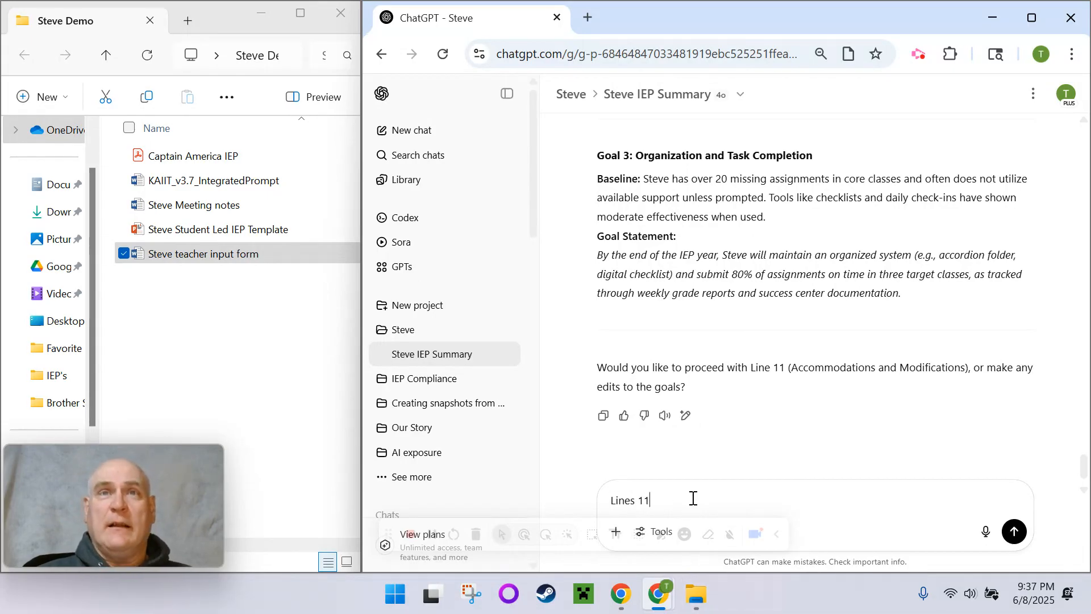
{"action": "type", "text": "-13 please"}
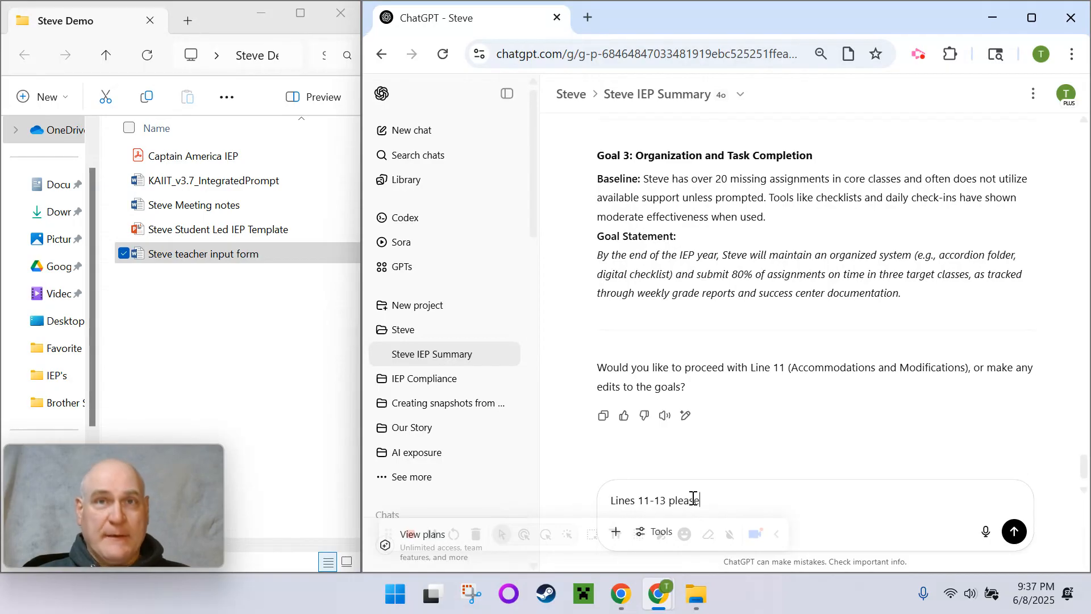
{"action": "key", "text": "Return"}
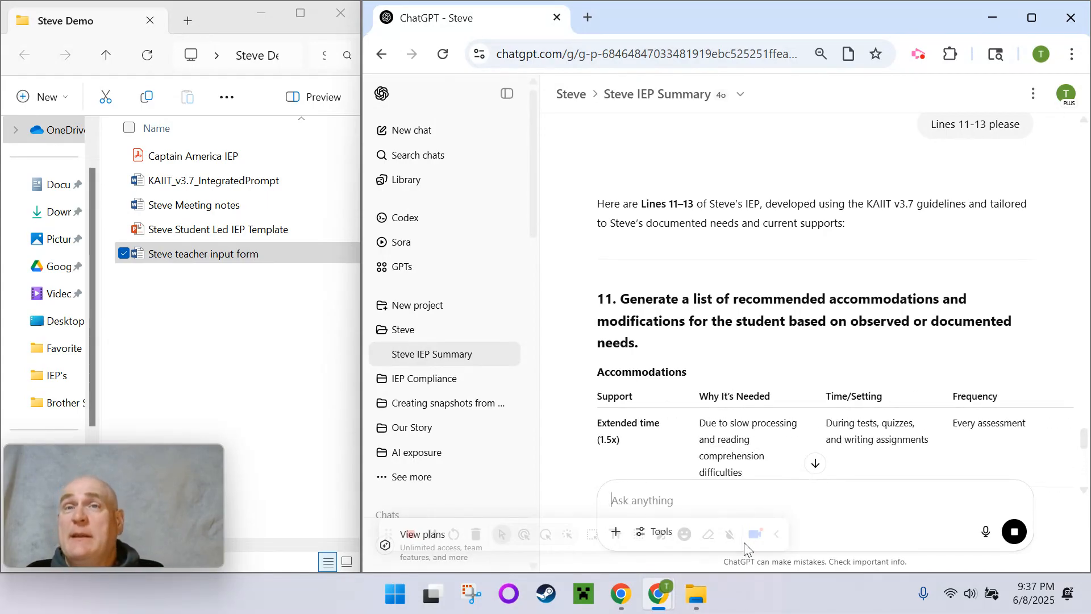
{"action": "left_click", "coordinate": [507, 94]}
- Review the generated IEP lines 11-13 on accommodations and modifications, limits of full-time general education participation, and supports considered but not included
{"action": "scroll", "coordinate": [757, 253], "scroll_direction": "up", "scroll_amount": 6}
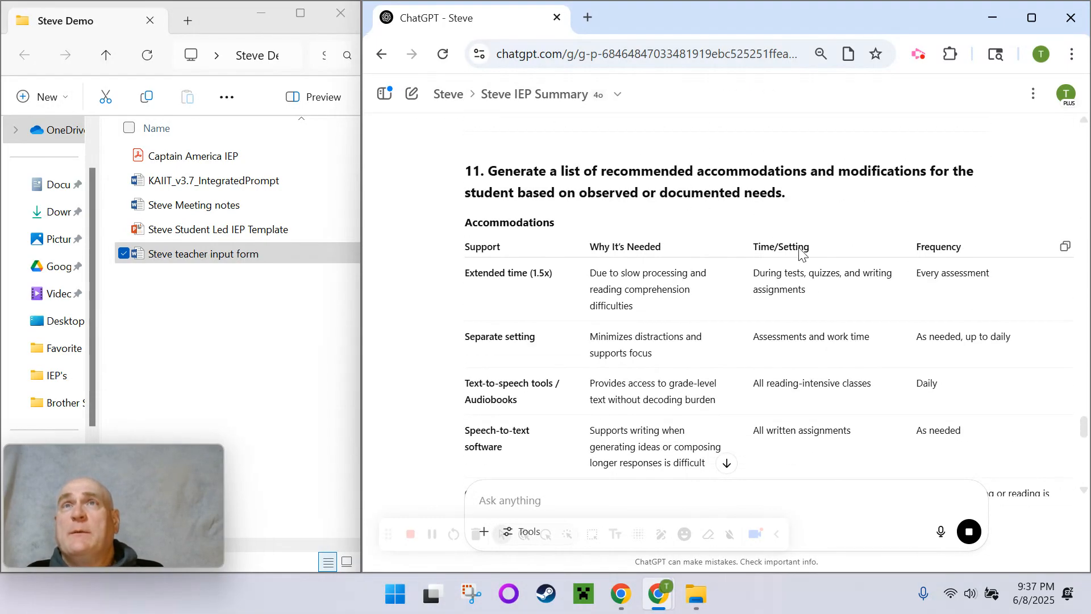
{"action": "scroll", "coordinate": [803, 328], "scroll_direction": "down", "scroll_amount": 2}
{"action": "scroll", "coordinate": [801, 326], "scroll_direction": "down", "scroll_amount": 11}
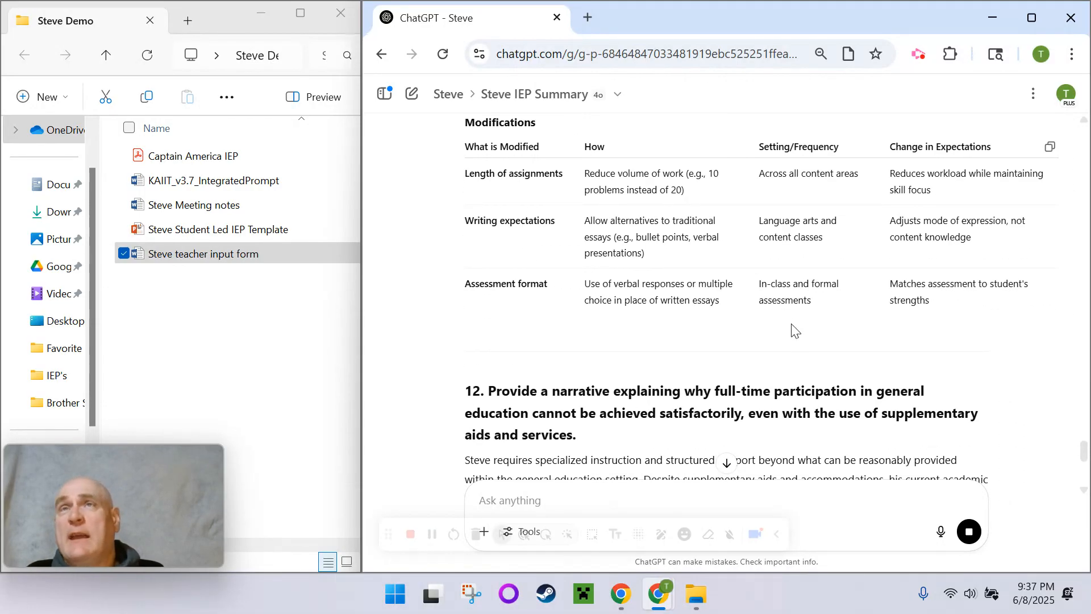
{"action": "scroll", "coordinate": [747, 324], "scroll_direction": "down", "scroll_amount": 3}
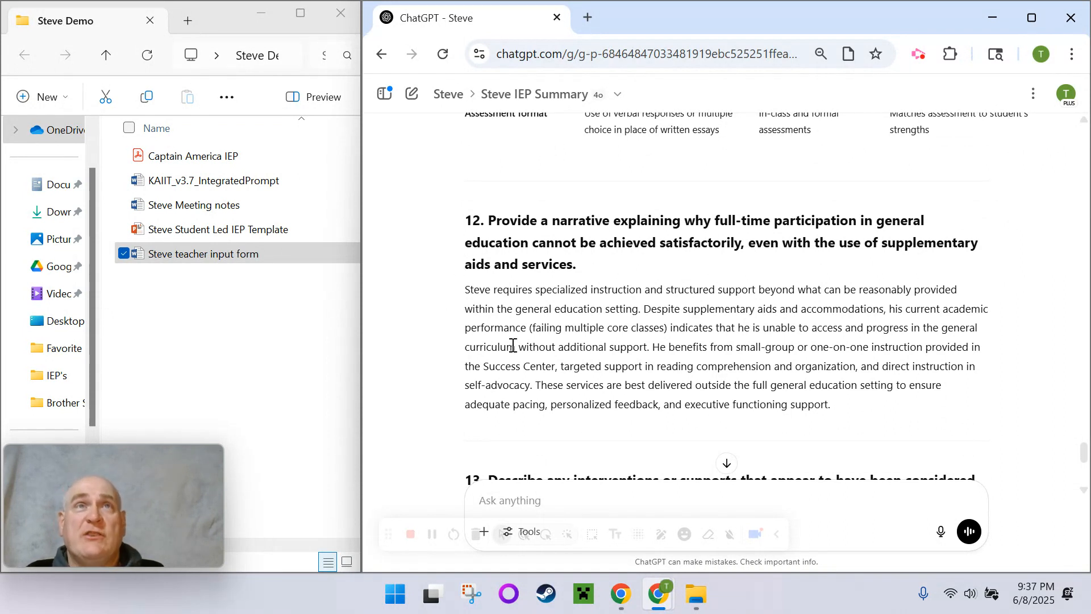
{"action": "scroll", "coordinate": [513, 345], "scroll_direction": "down", "scroll_amount": 5}
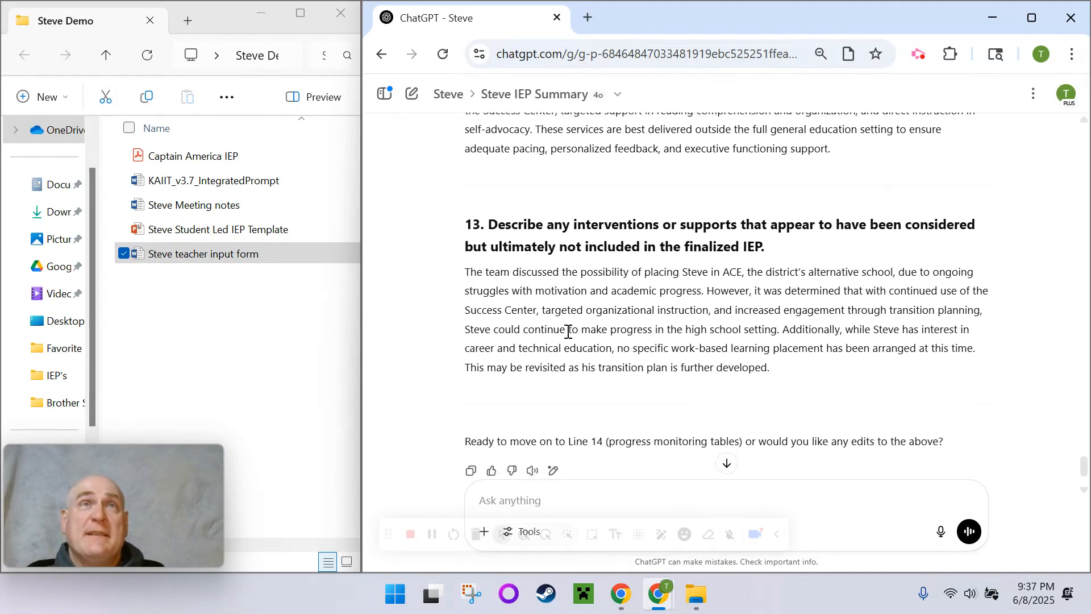
{"action": "scroll", "coordinate": [435, 329], "scroll_direction": "down", "scroll_amount": 2}
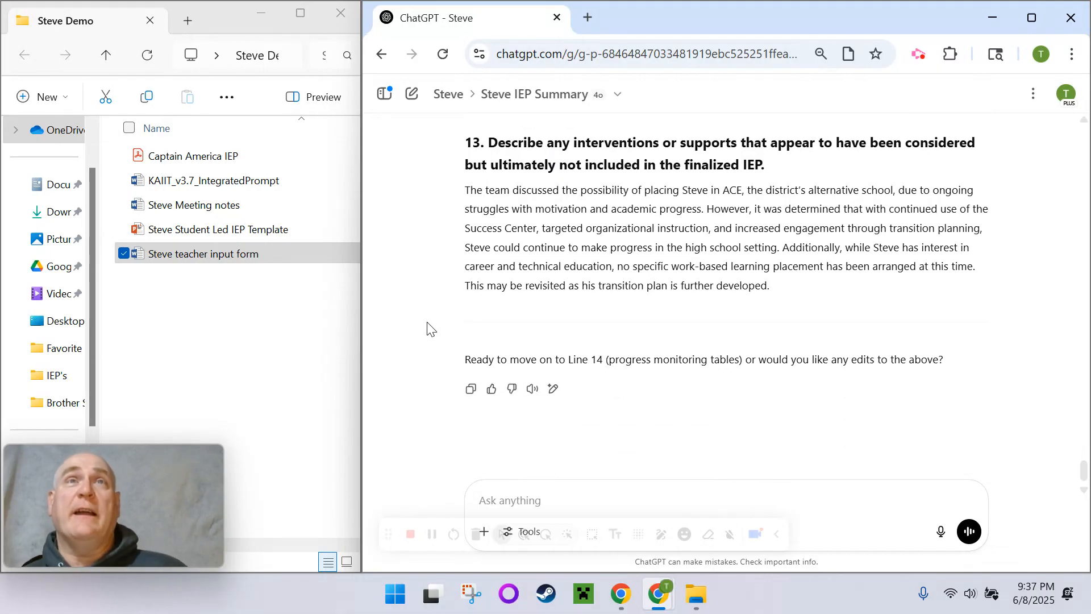
- Send the follow-up prompt "Line 14 please" and look over the generated progress monitoring table and its closing note
{"action": "left_click", "coordinate": [534, 499]}
{"action": "type", "text": "Line 14 please"}
{"action": "key", "text": "Return"}
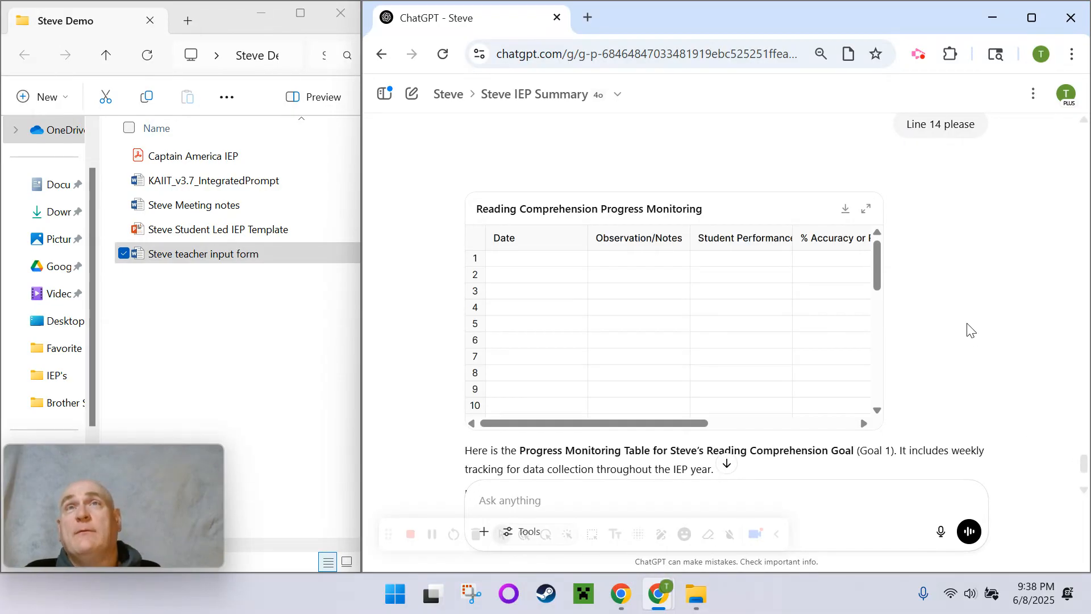
{"action": "scroll", "coordinate": [952, 291], "scroll_direction": "down", "scroll_amount": 1}
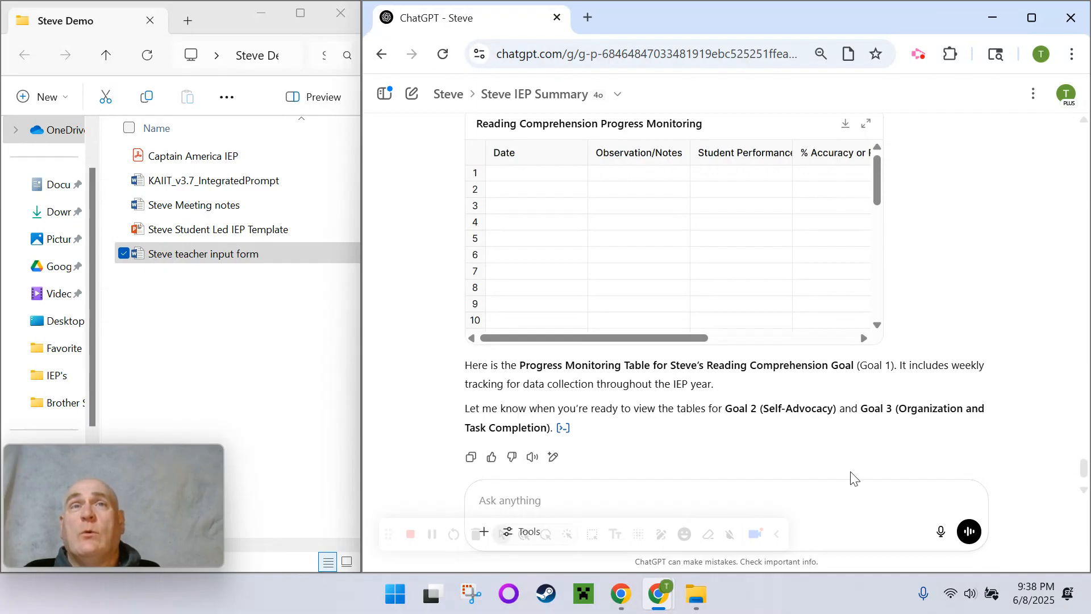
{"action": "scroll", "coordinate": [625, 409], "scroll_direction": "down", "scroll_amount": 1}
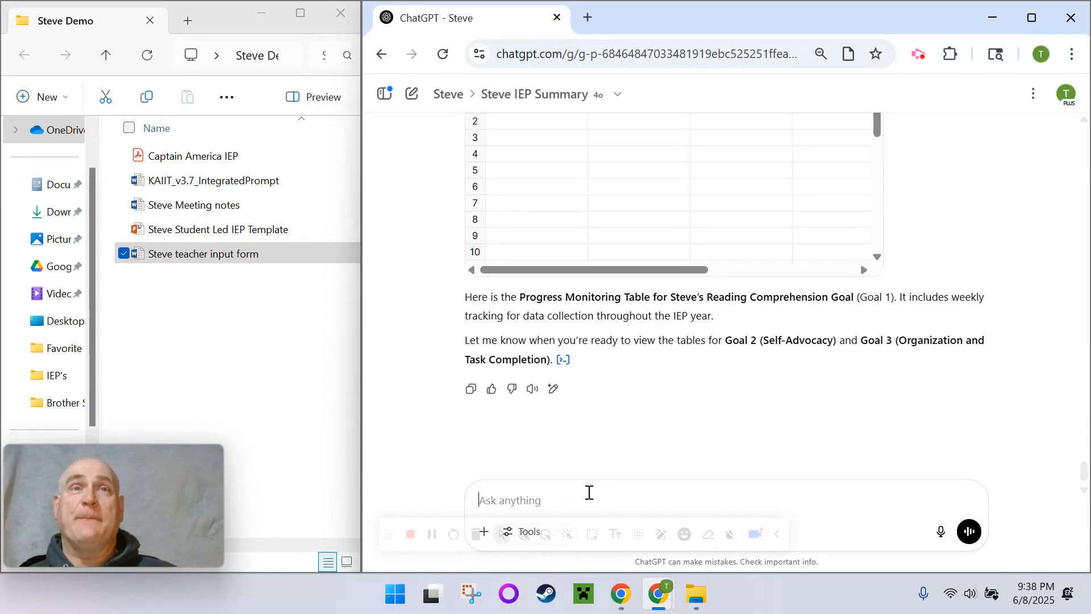
- Request the IEP snapshot section in the same chat with the prompt "Line 15 please"
{"action": "type", "text": "Li"}
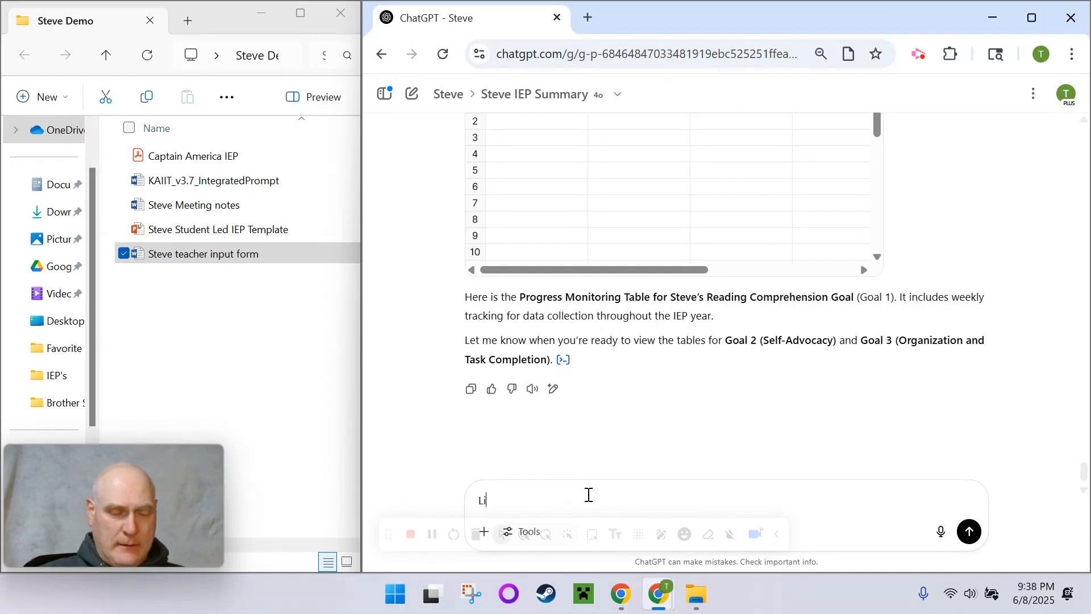
{"action": "type", "text": "ne 15 please"}
{"action": "key", "text": "Return"}
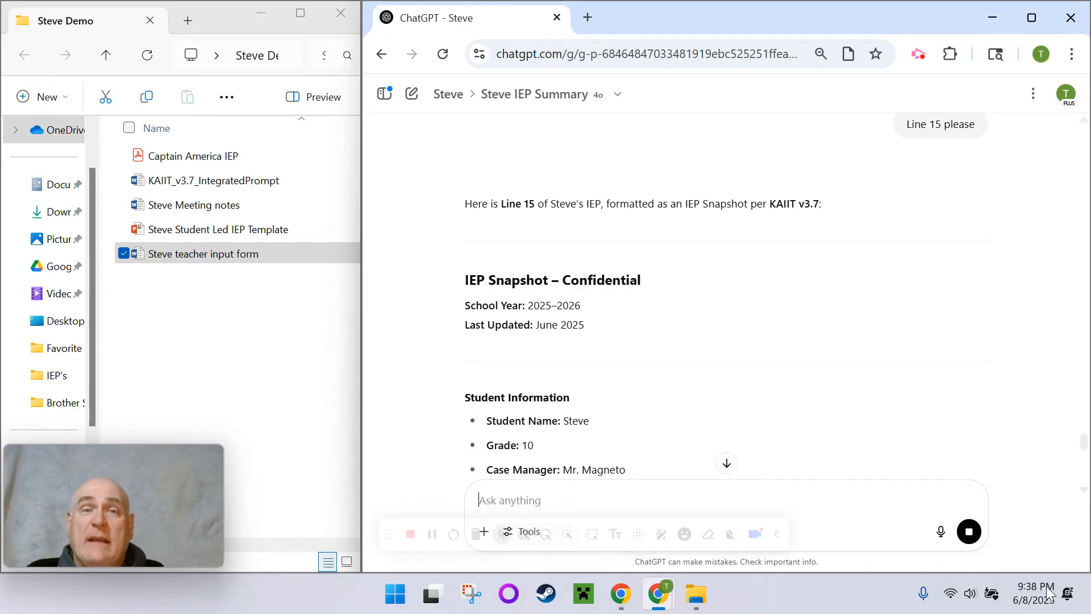
- Review the generated IEP snapshot from student information and disability impact through goals, accommodations, modifications and the closing note
{"action": "scroll", "coordinate": [801, 356], "scroll_direction": "down", "scroll_amount": 3}
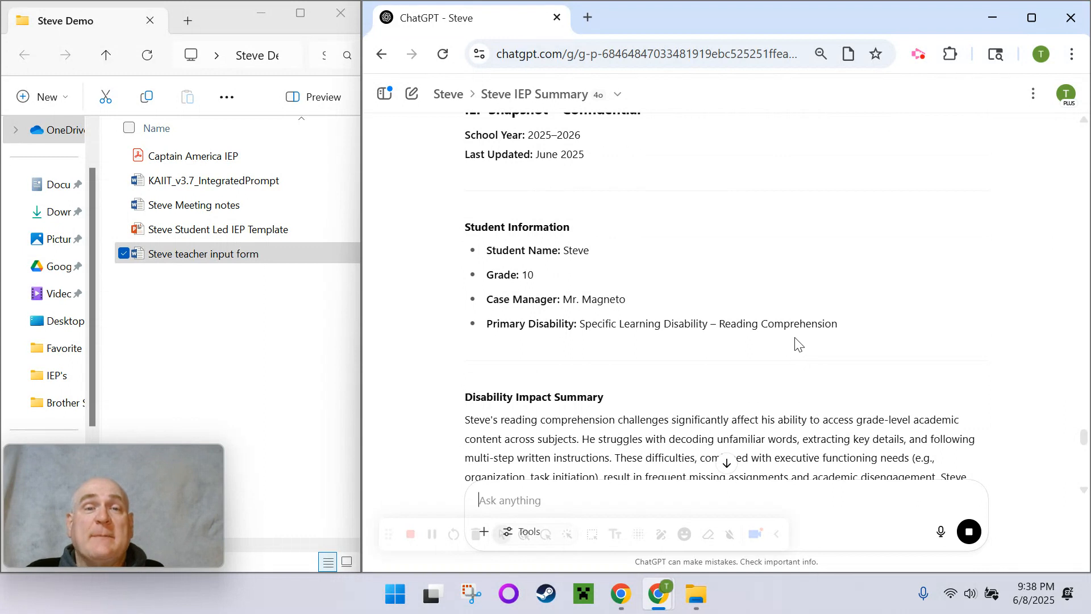
{"action": "scroll", "coordinate": [795, 329], "scroll_direction": "down", "scroll_amount": 6}
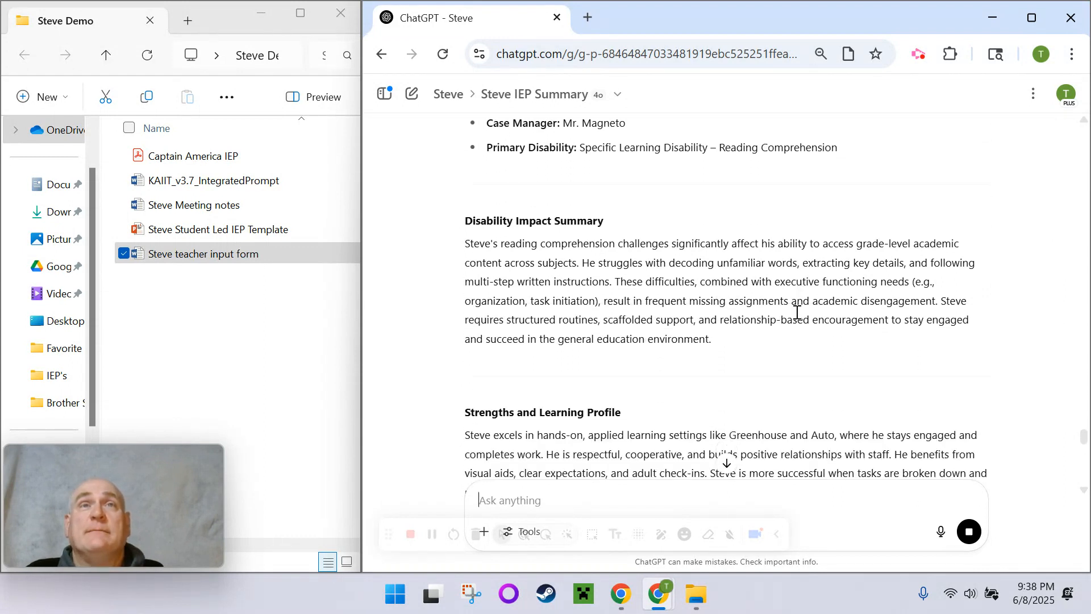
{"action": "scroll", "coordinate": [790, 314], "scroll_direction": "down", "scroll_amount": 11}
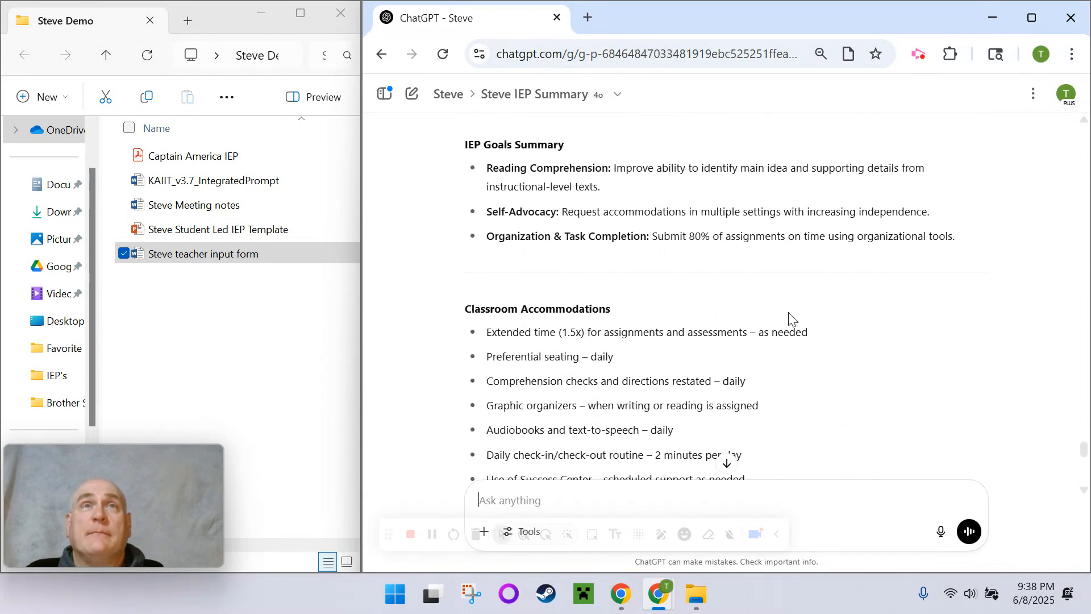
{"action": "scroll", "coordinate": [789, 314], "scroll_direction": "down", "scroll_amount": 3}
{"action": "scroll", "coordinate": [786, 316], "scroll_direction": "down", "scroll_amount": 3}
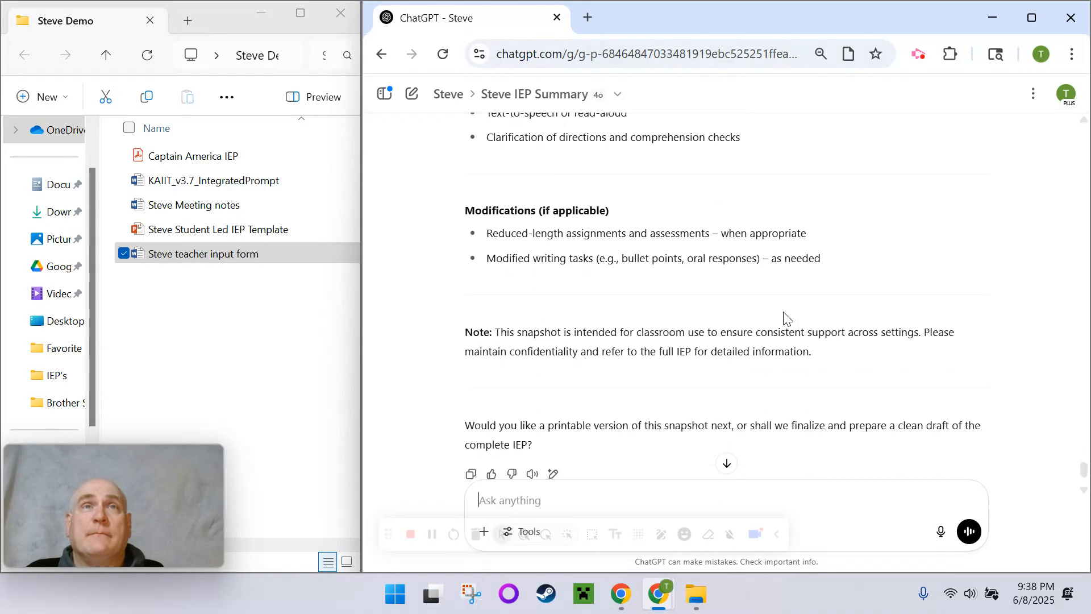
{"action": "scroll", "coordinate": [784, 318], "scroll_direction": "down", "scroll_amount": 2}
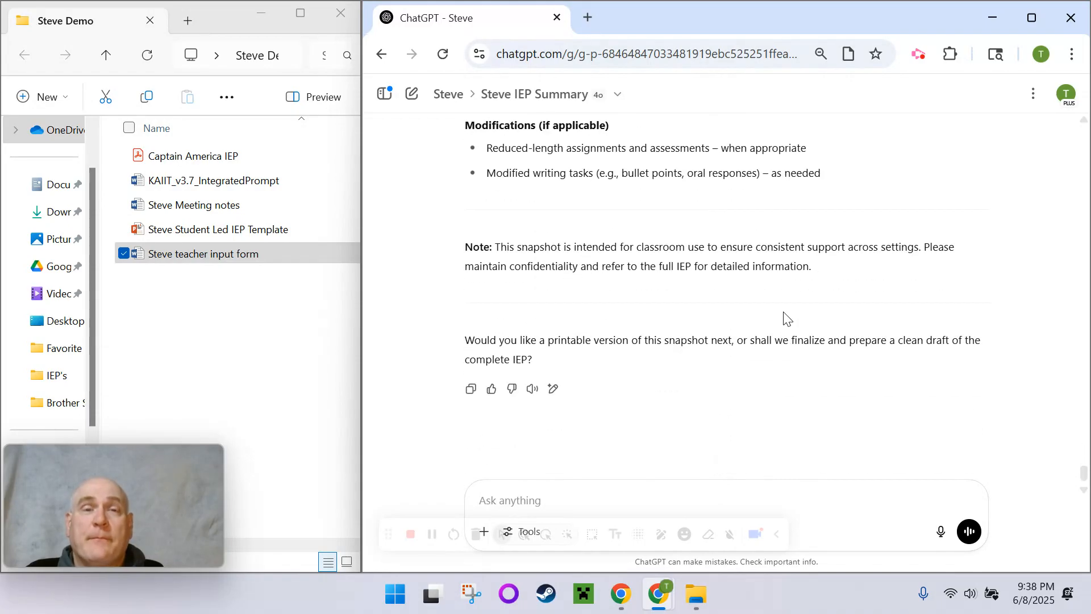